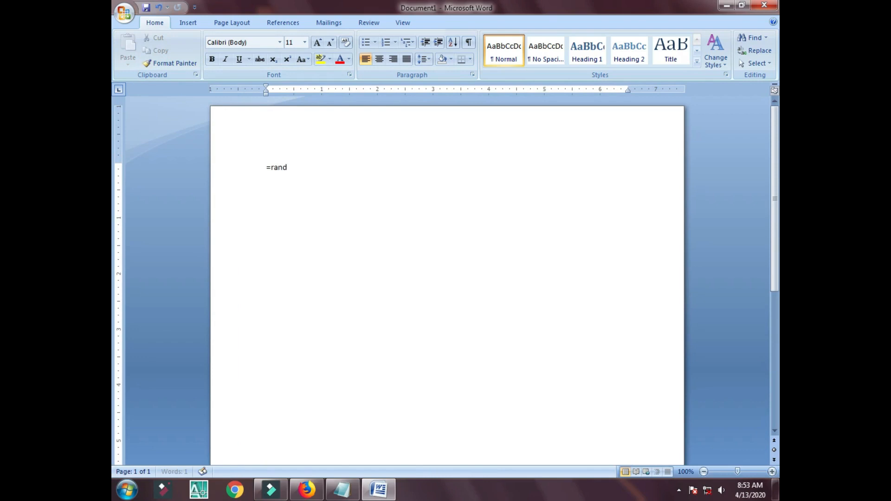
Finish the =rand() formula to generate three sample paragraphs.
{"action": "type", "text": "()"}
{"action": "key", "text": "Return"}
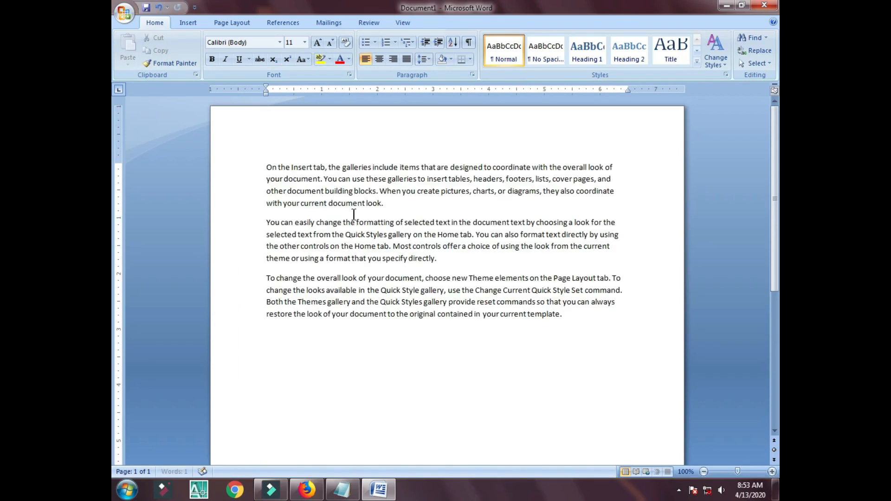
{"action": "left_click_drag", "start_coordinate": [262, 169], "coordinate": [629, 330]}
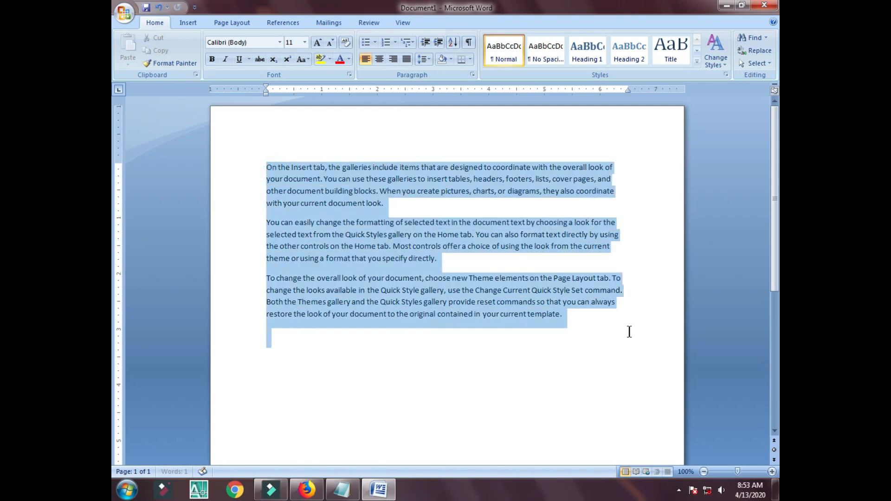
{"action": "left_click", "coordinate": [629, 330]}
Set the first paragraph's opening line to Arial and enlarge it to size 14.
{"action": "left_click_drag", "start_coordinate": [255, 167], "coordinate": [616, 167]}
{"action": "left_click", "coordinate": [257, 41]}
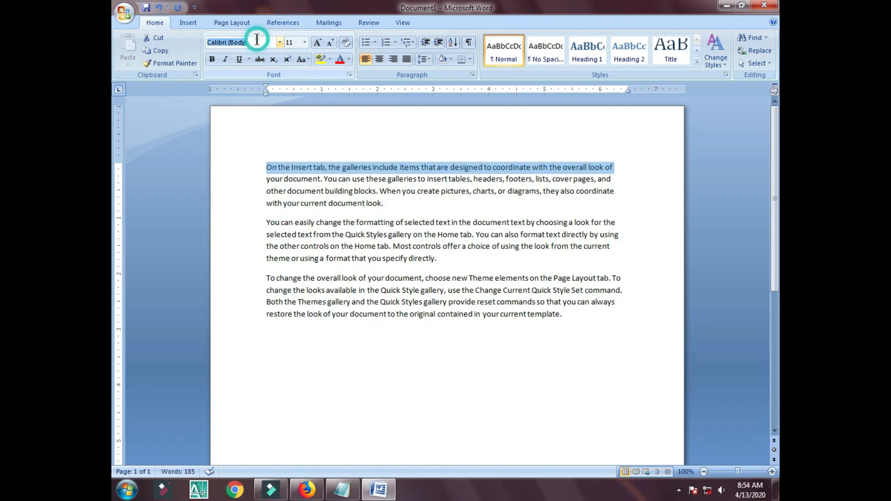
{"action": "key", "text": "Down"}
{"action": "key", "text": "Down"}
{"action": "key", "text": "Down"}
{"action": "key", "text": "Down"}
{"action": "key", "text": "Down"}
{"action": "key", "text": "Down"}
{"action": "key", "text": "Down"}
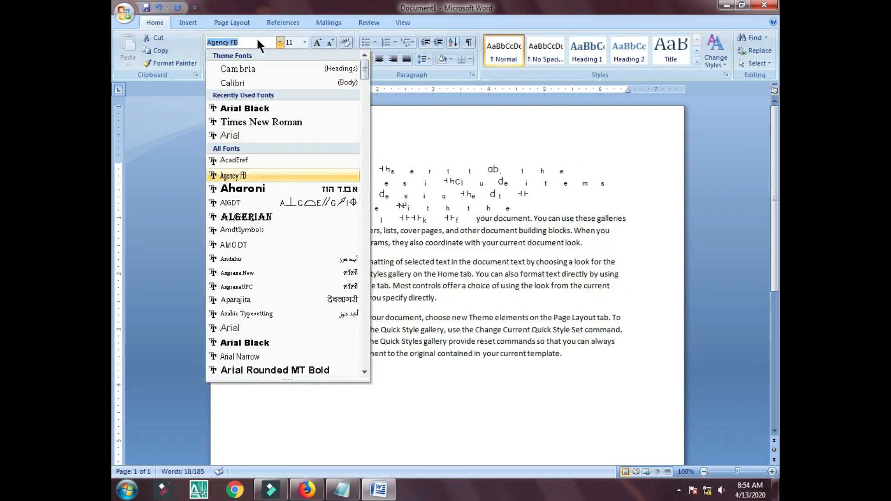
{"action": "key", "text": "Down"}
{"action": "key", "text": "Down"}
{"action": "key", "text": "Up"}
{"action": "key", "text": "Down"}
{"action": "key", "text": "Up"}
{"action": "key", "text": "Up"}
{"action": "key", "text": "Up"}
{"action": "key", "text": "Up"}
{"action": "key", "text": "Up"}
{"action": "key", "text": "Up"}
{"action": "key", "text": "Up"}
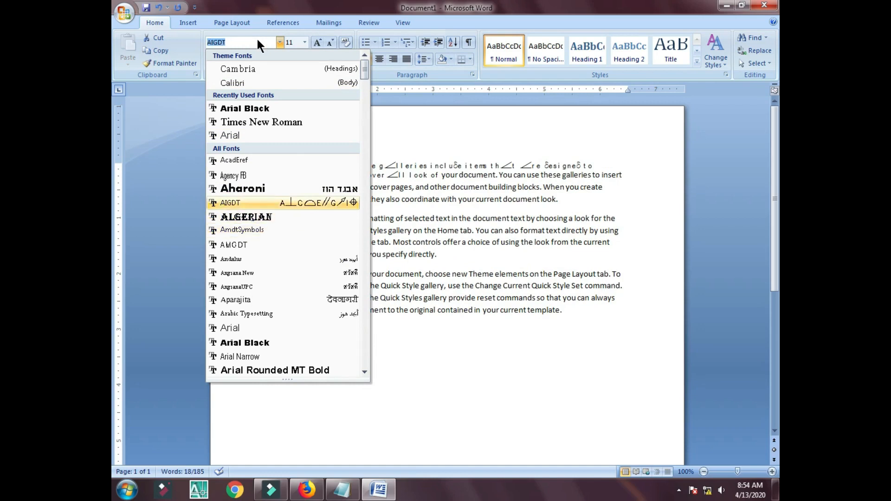
{"action": "key", "text": "Down"}
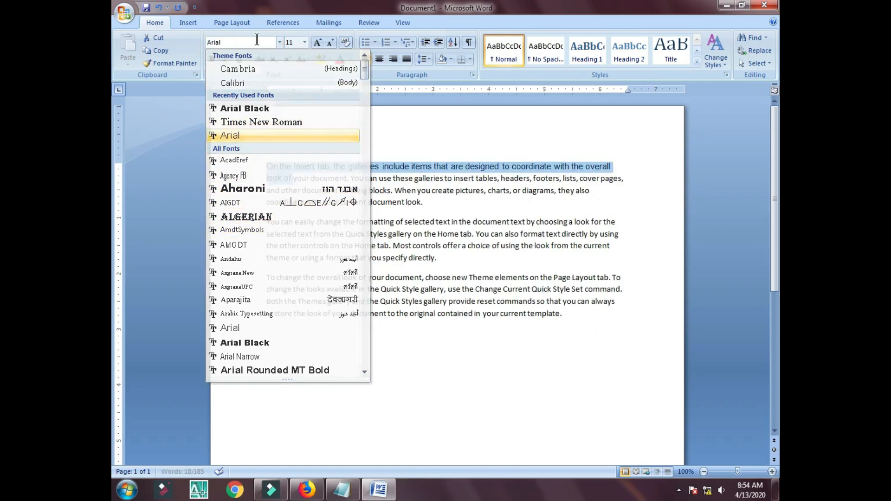
{"action": "key", "text": "Return"}
{"action": "key", "text": "ctrl+shift+period"}
{"action": "key", "text": "ctrl+shift+period"}
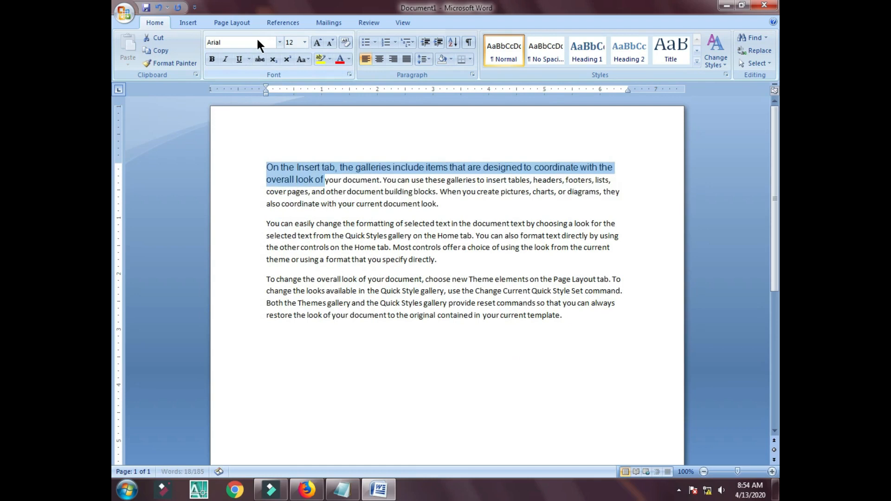
Give the opening line a yellow highlight and a red font color.
{"action": "left_click", "coordinate": [317, 57]}
{"action": "left_click", "coordinate": [268, 156]}
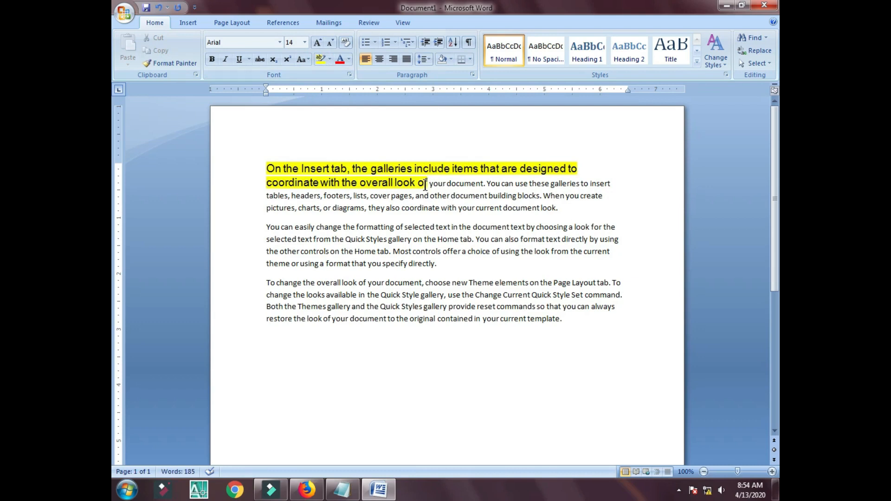
{"action": "mouse_move", "coordinate": [424, 185]}
{"action": "left_mouse_down"}
{"action": "mouse_move", "coordinate": [259, 155]}
{"action": "mouse_move", "coordinate": [414, 170]}
{"action": "left_mouse_up"}
{"action": "left_click", "coordinate": [339, 61]}
{"action": "left_click", "coordinate": [328, 144]}
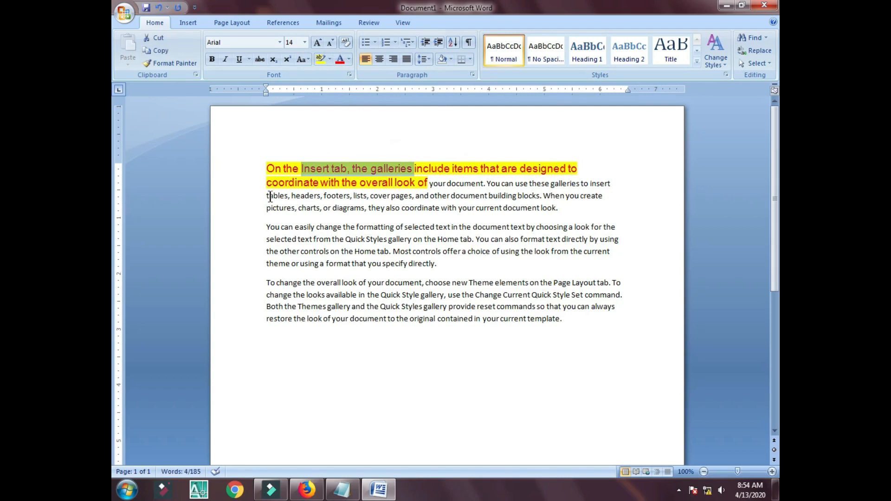
Select phrases across the paragraphs, ending on 'galleries' in the first line.
{"action": "left_click_drag", "start_coordinate": [267, 169], "coordinate": [486, 169]}
{"action": "left_click_drag", "start_coordinate": [274, 251], "coordinate": [461, 294]}
{"action": "left_click", "coordinate": [452, 282]}
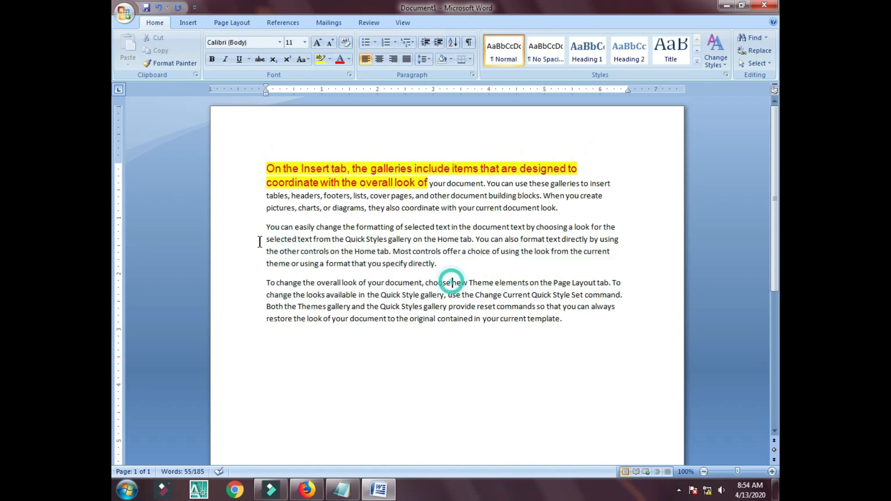
{"action": "left_click_drag", "start_coordinate": [266, 228], "coordinate": [480, 265]}
{"action": "left_click_drag", "start_coordinate": [360, 234], "coordinate": [469, 237]}
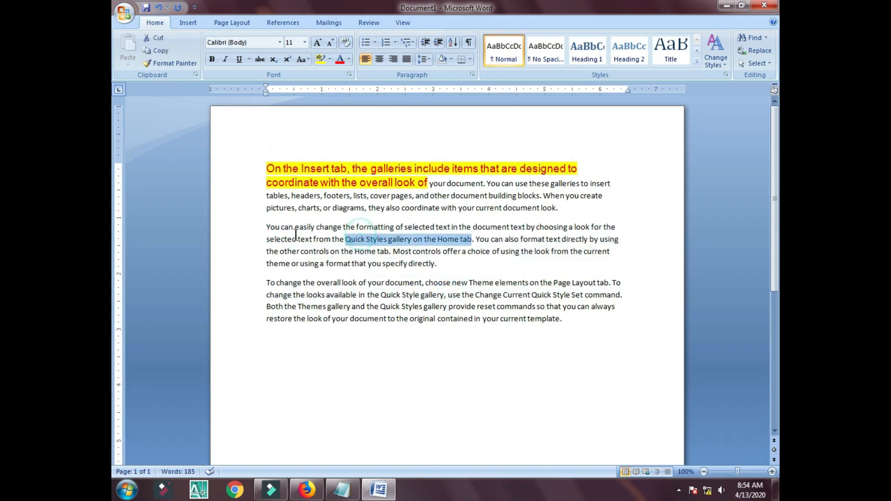
{"action": "left_click_drag", "start_coordinate": [304, 239], "coordinate": [525, 227]}
{"action": "left_click", "coordinate": [351, 232]}
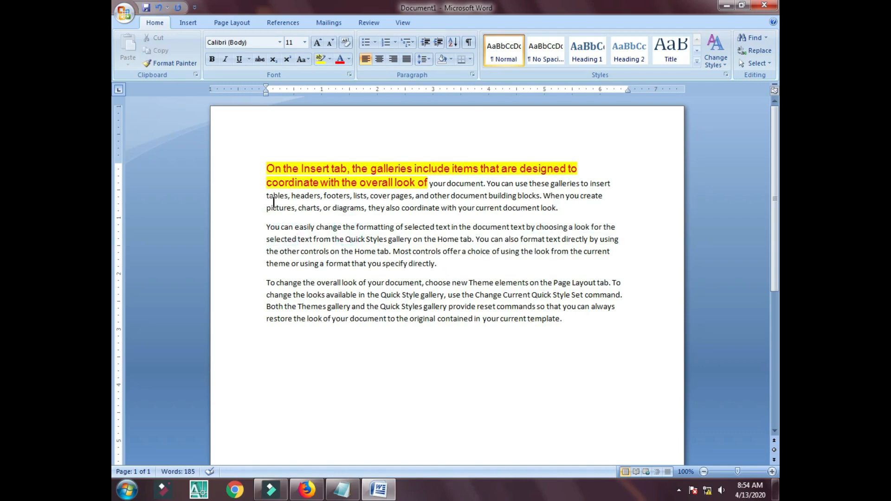
{"action": "left_click_drag", "start_coordinate": [408, 173], "coordinate": [360, 179]}
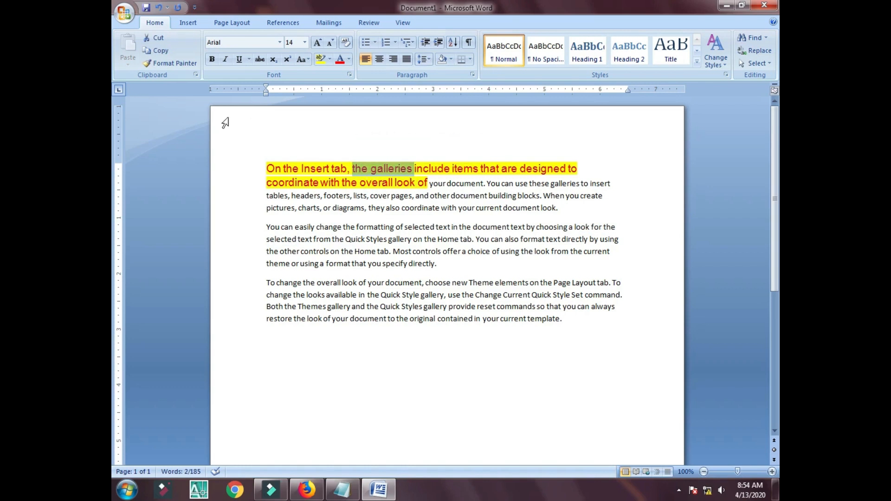
Copy the first line's red highlighted Arial 14 formatting onto the second paragraph with Format Painter.
{"action": "left_click", "coordinate": [357, 169]}
{"action": "mouse_move", "coordinate": [367, 173]}
{"action": "left_mouse_down"}
{"action": "mouse_move", "coordinate": [379, 169]}
{"action": "mouse_move", "coordinate": [338, 175]}
{"action": "left_mouse_up"}
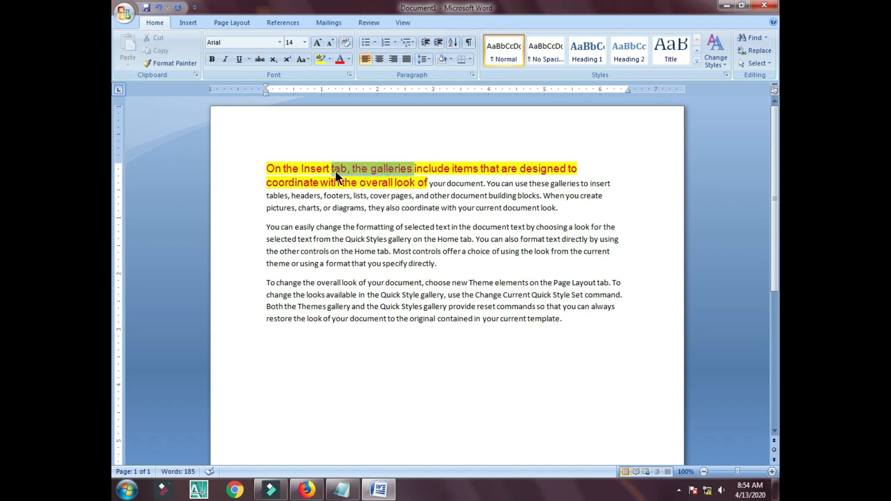
{"action": "left_click", "coordinate": [179, 64]}
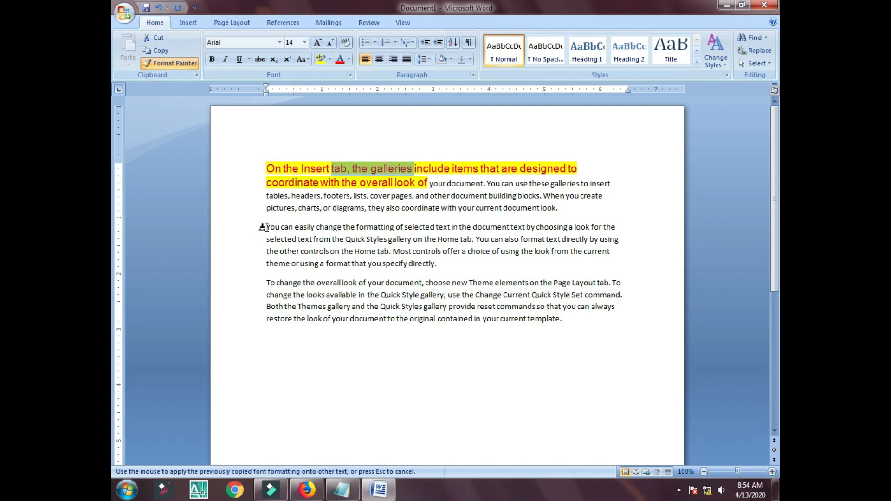
{"action": "mouse_move", "coordinate": [266, 226]}
{"action": "left_mouse_down"}
{"action": "mouse_move", "coordinate": [485, 218]}
{"action": "mouse_move", "coordinate": [635, 230]}
{"action": "mouse_move", "coordinate": [591, 253]}
{"action": "mouse_move", "coordinate": [472, 273]}
{"action": "left_mouse_up"}
{"action": "left_click", "coordinate": [446, 271]}
{"action": "left_click_drag", "start_coordinate": [302, 169], "coordinate": [371, 169]}
{"action": "left_click", "coordinate": [311, 243]}
{"action": "left_click_drag", "start_coordinate": [300, 228], "coordinate": [443, 266]}
{"action": "left_click", "coordinate": [443, 264]}
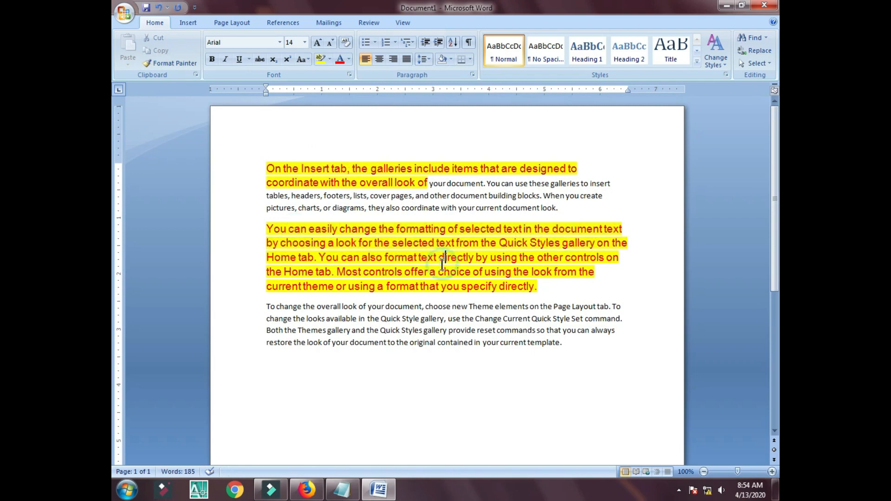
Check the trick list in Notepad, then return to Word.
{"action": "left_click", "coordinate": [343, 490]}
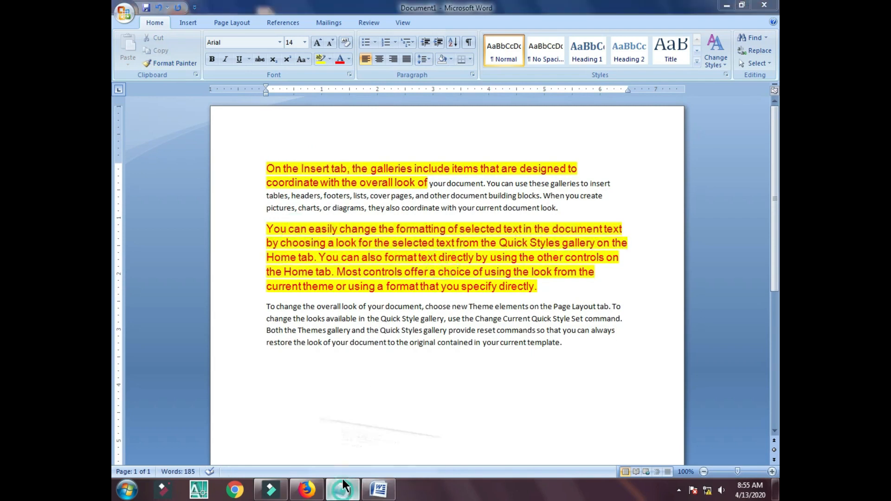
{"action": "left_click_drag", "start_coordinate": [373, 91], "coordinate": [317, 94]}
{"action": "left_click", "coordinate": [362, 90]}
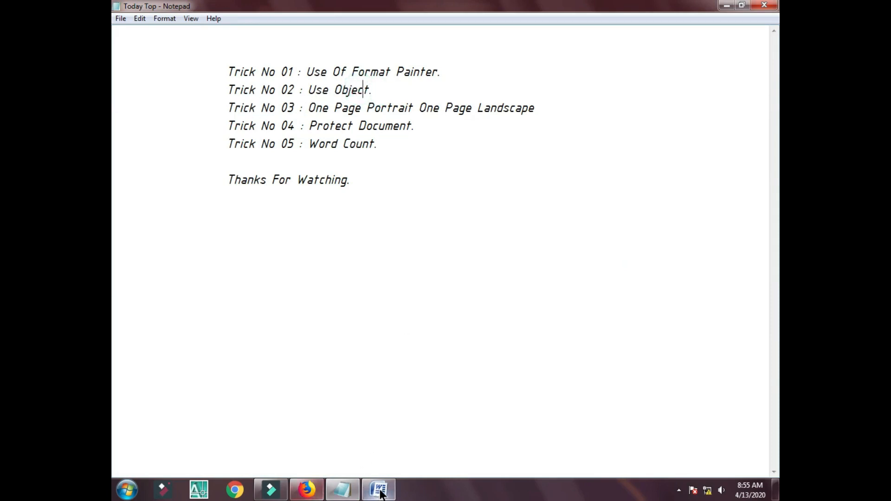
{"action": "left_click", "coordinate": [379, 490]}
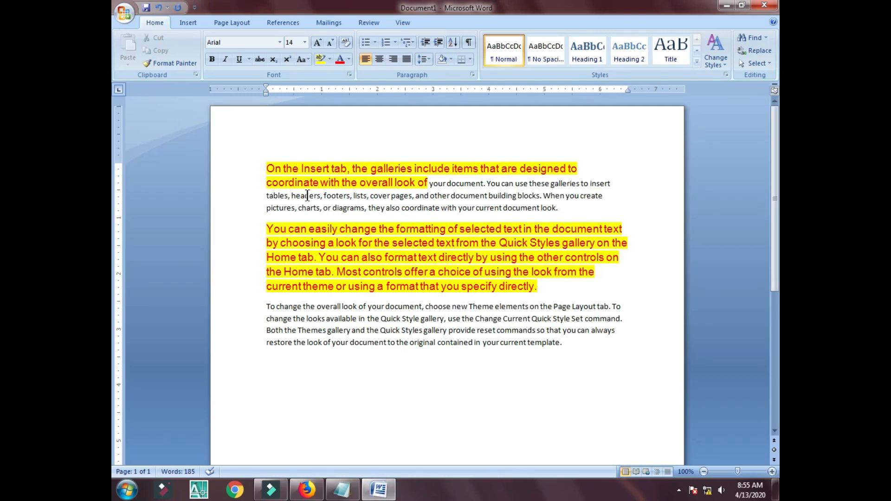
Delete all the sample text and insert an embedded Adobe Photoshop Image object.
{"action": "key", "text": "ctrl+a"}
{"action": "key", "text": "Delete"}
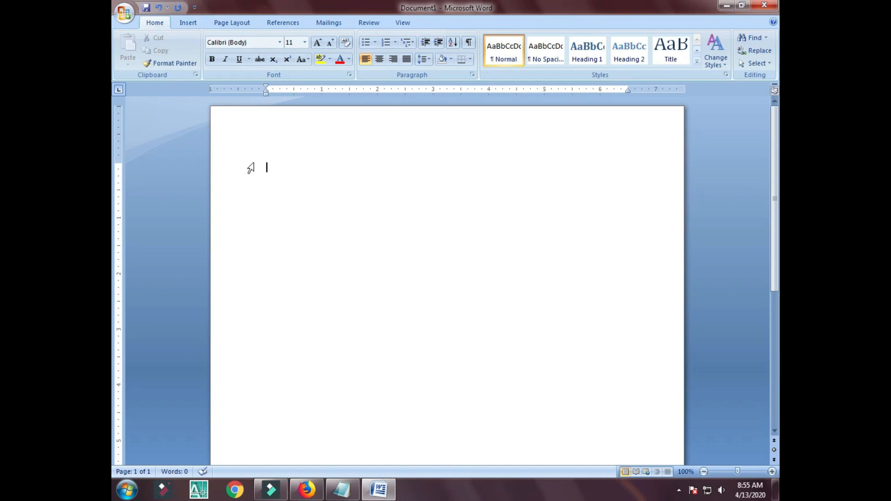
{"action": "left_click", "coordinate": [183, 23]}
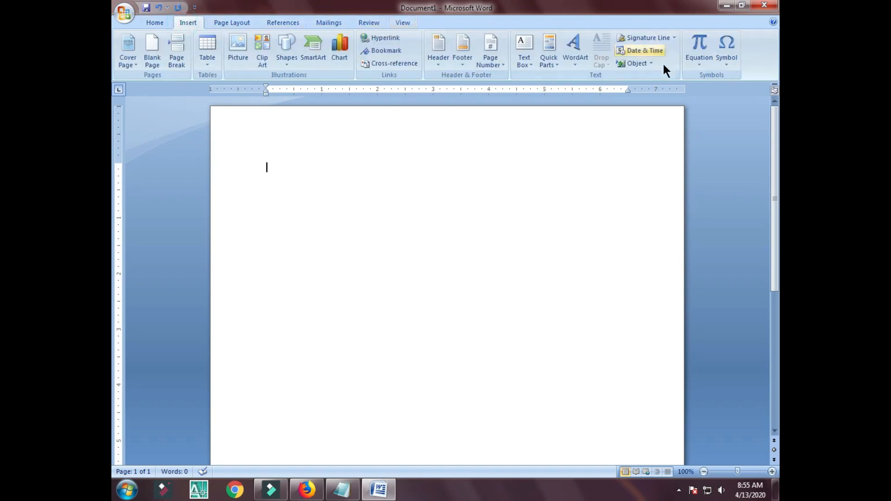
{"action": "left_click", "coordinate": [624, 63]}
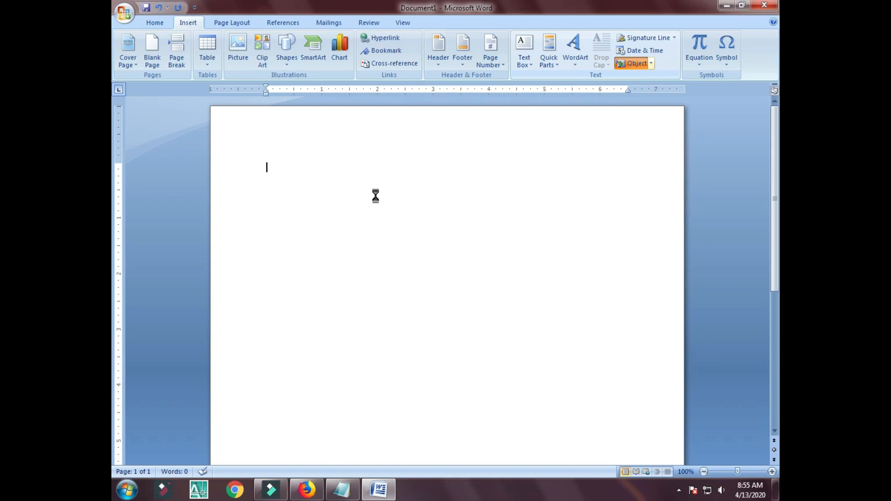
{"action": "scroll", "coordinate": [423, 209], "scroll_direction": "down", "scroll_amount": 5}
{"action": "left_click", "coordinate": [354, 213]}
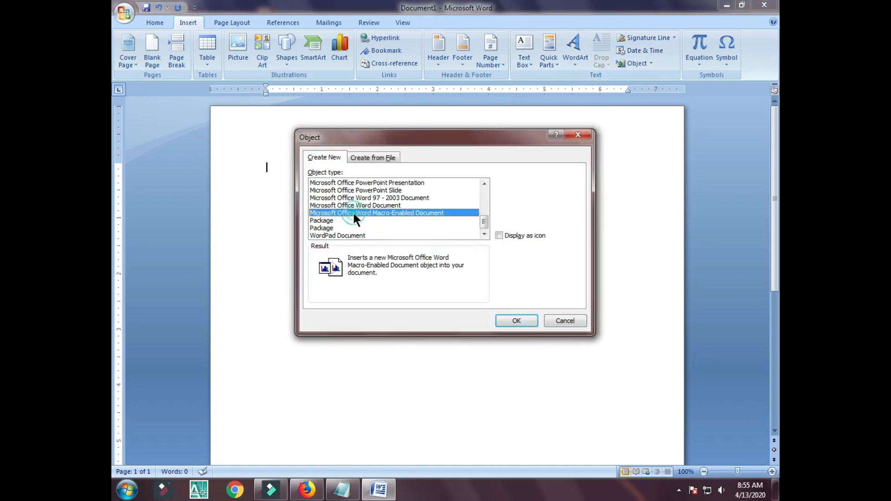
{"action": "scroll", "coordinate": [429, 207], "scroll_direction": "up", "scroll_amount": 2}
{"action": "scroll", "coordinate": [433, 208], "scroll_direction": "up", "scroll_amount": 3}
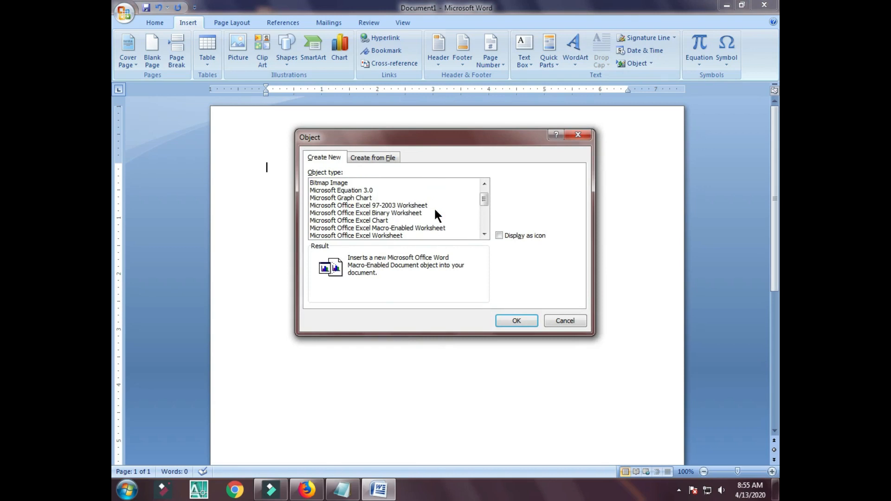
{"action": "left_click", "coordinate": [348, 183]}
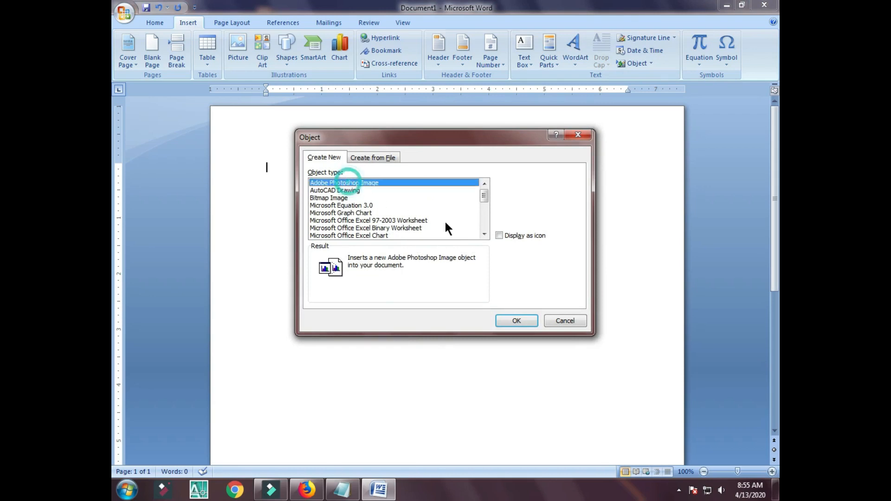
{"action": "left_click", "coordinate": [515, 320]}
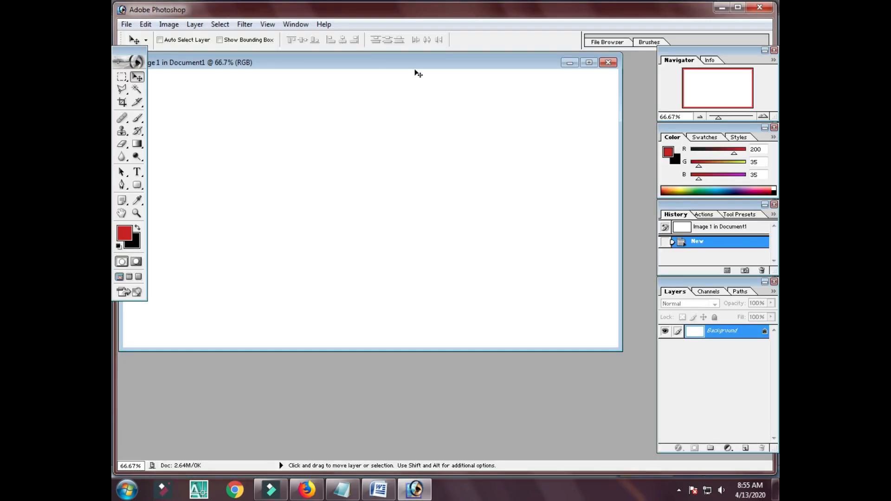
Paint a soft red brush stroke on the Photoshop canvas and close Photoshop to update Word.
{"action": "left_click_drag", "start_coordinate": [420, 63], "coordinate": [450, 73]}
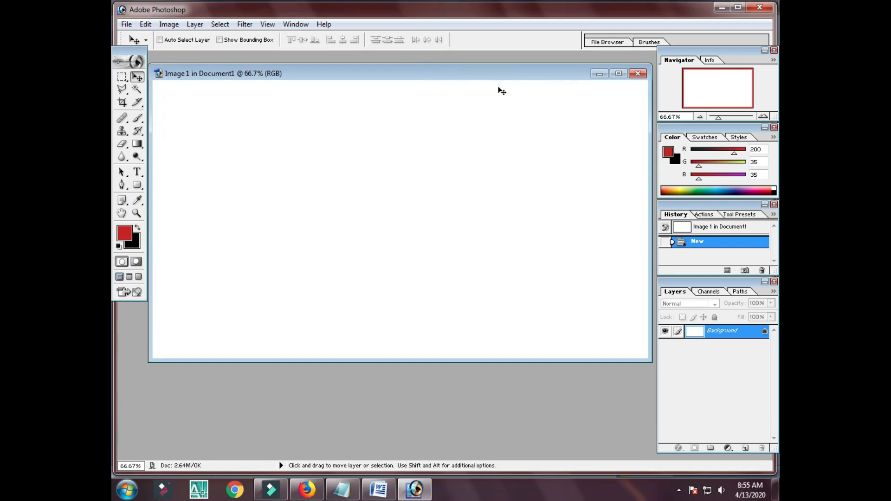
{"action": "left_click", "coordinate": [137, 118]}
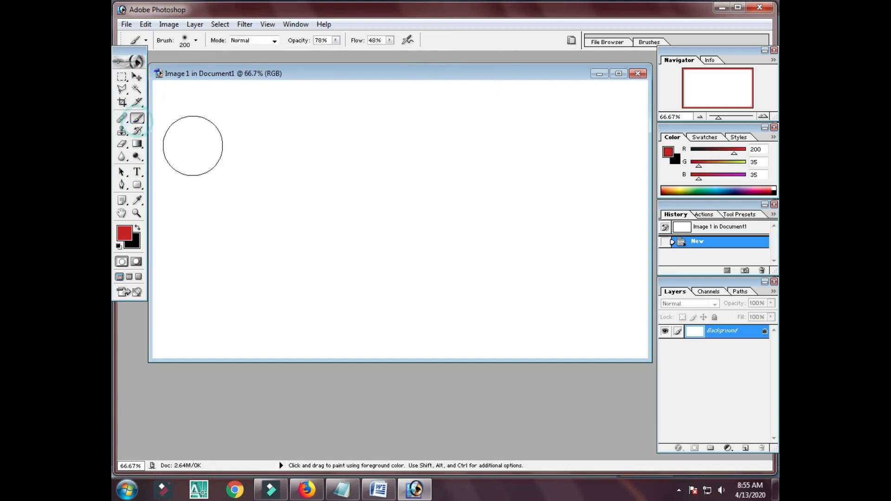
{"action": "mouse_move", "coordinate": [394, 162]}
{"action": "left_mouse_down"}
{"action": "mouse_move", "coordinate": [319, 233]}
{"action": "mouse_move", "coordinate": [560, 158]}
{"action": "mouse_move", "coordinate": [522, 189]}
{"action": "mouse_move", "coordinate": [169, 183]}
{"action": "mouse_move", "coordinate": [316, 265]}
{"action": "mouse_move", "coordinate": [516, 275]}
{"action": "left_mouse_up"}
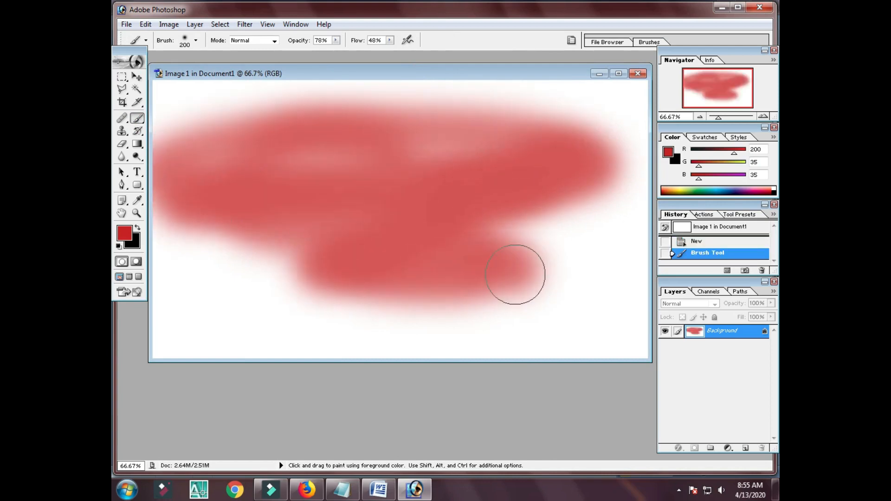
{"action": "left_click", "coordinate": [739, 7]}
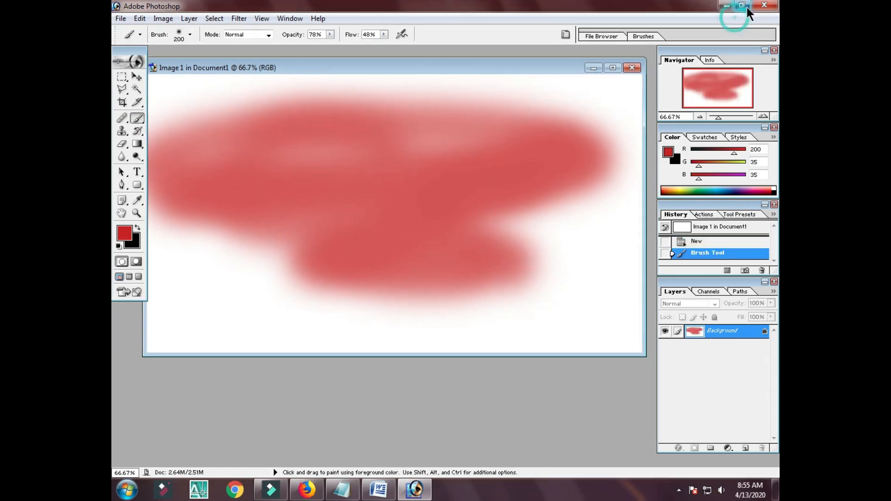
{"action": "left_click", "coordinate": [768, 7]}
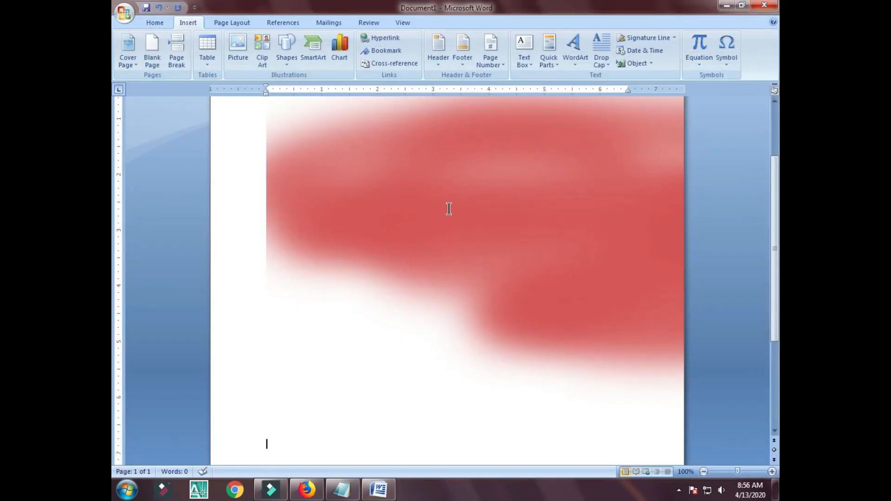
{"action": "left_click", "coordinate": [451, 209]}
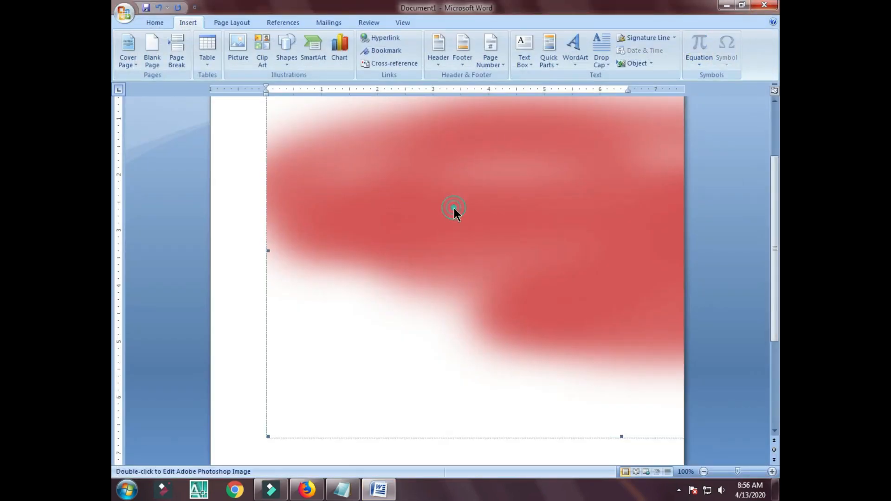
Set the painted image's layout to In front of text and drag it further left.
{"action": "right_click", "coordinate": [455, 208]}
{"action": "left_click", "coordinate": [502, 311]}
{"action": "left_click", "coordinate": [412, 127]}
{"action": "left_click", "coordinate": [551, 168]}
{"action": "left_click", "coordinate": [550, 171]}
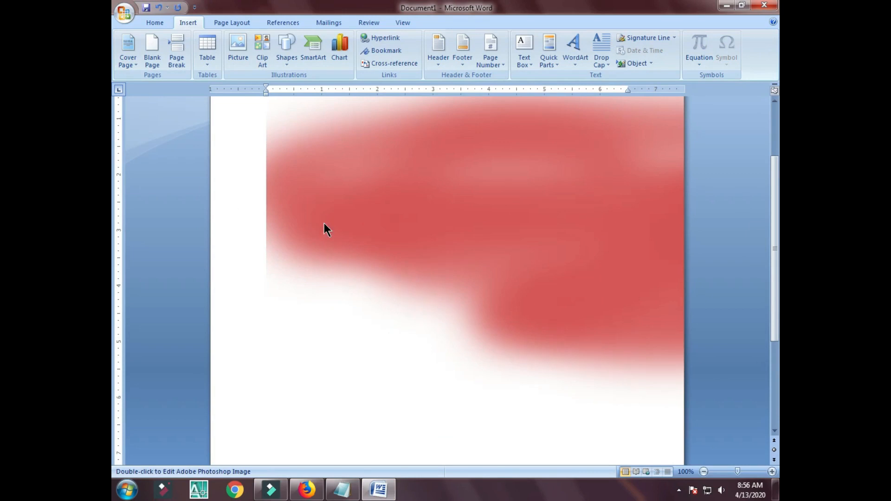
{"action": "left_click_drag", "start_coordinate": [324, 223], "coordinate": [268, 229]}
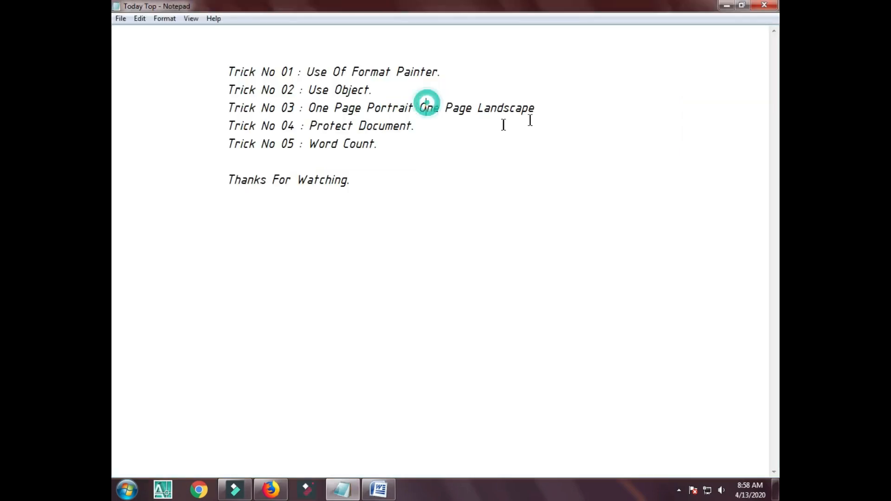
Review Trick No 03 'One Page Portrait One Page Landscape' in Notepad, then return to Word.
{"action": "left_click_drag", "start_coordinate": [550, 111], "coordinate": [314, 110]}
{"action": "left_click", "coordinate": [308, 111]}
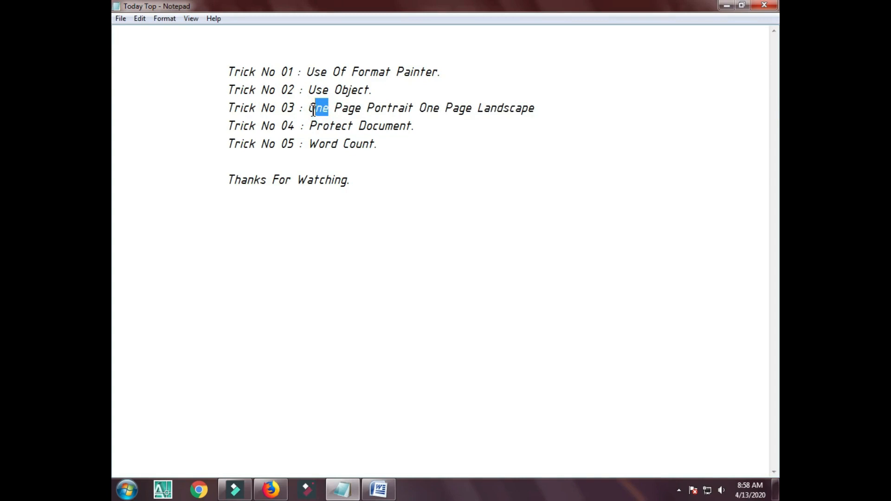
{"action": "left_click", "coordinate": [545, 103]}
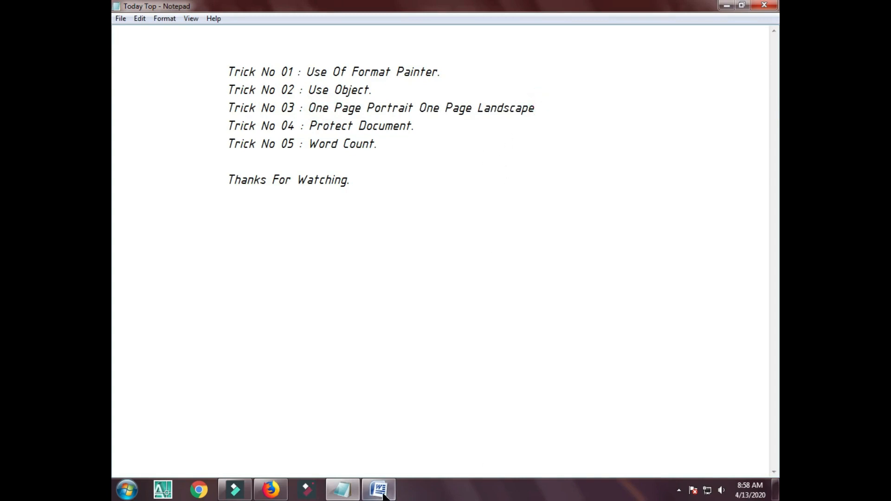
{"action": "left_click", "coordinate": [378, 490]}
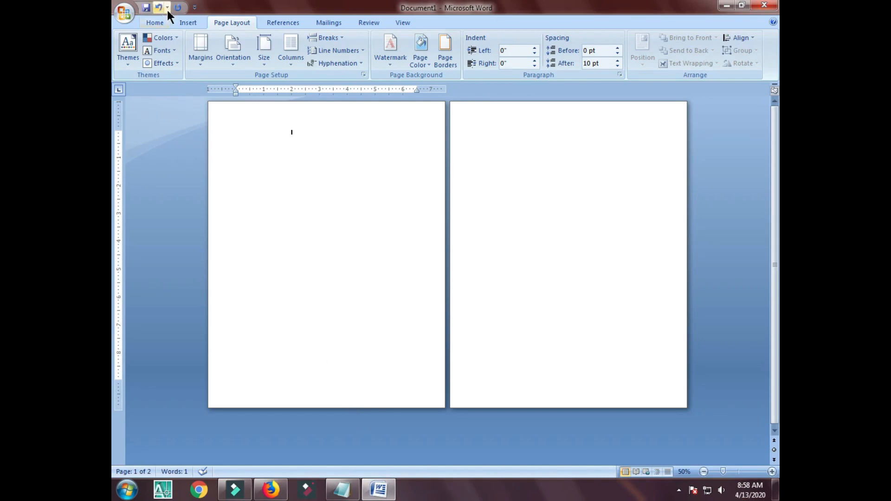
Switch the pages to landscape and back to portrait, then delete the empty second page.
{"action": "left_click", "coordinate": [228, 52]}
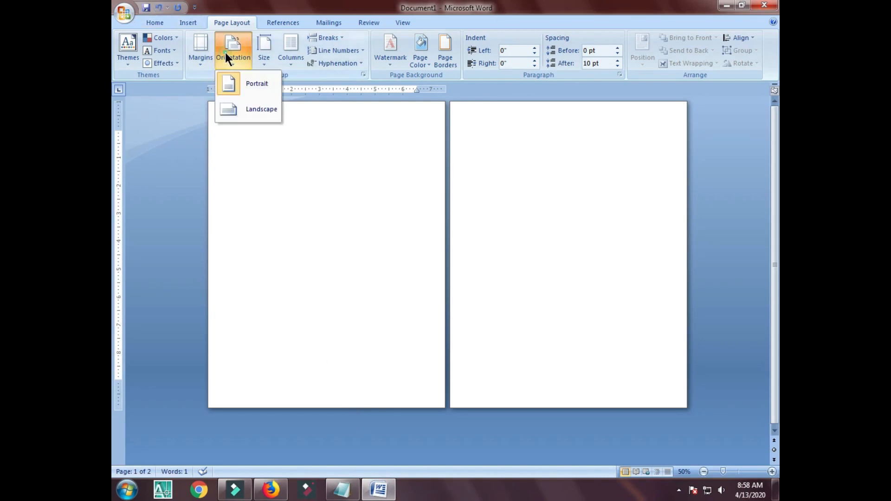
{"action": "left_click", "coordinate": [240, 110]}
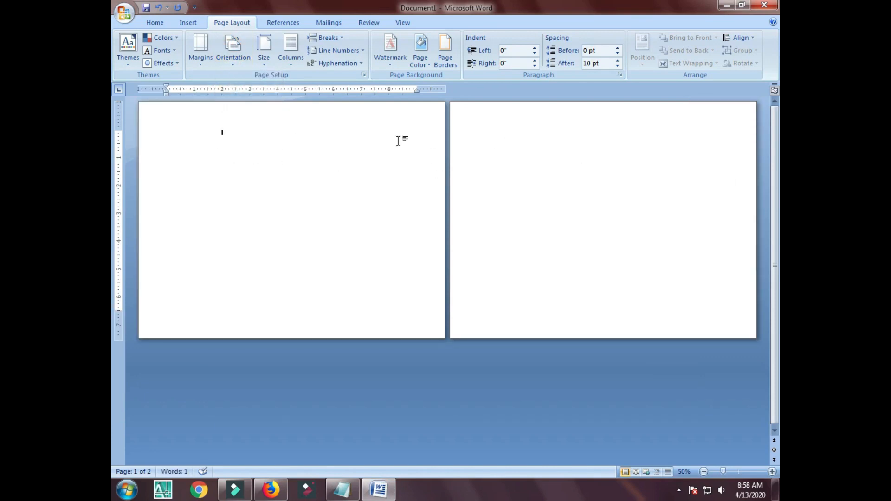
{"action": "left_click", "coordinate": [245, 44]}
{"action": "left_click", "coordinate": [244, 83]}
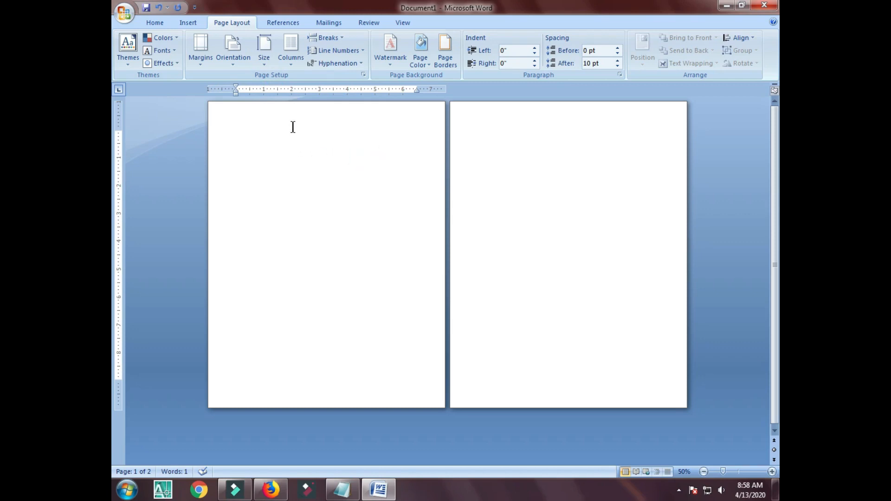
{"action": "left_click", "coordinate": [240, 128]}
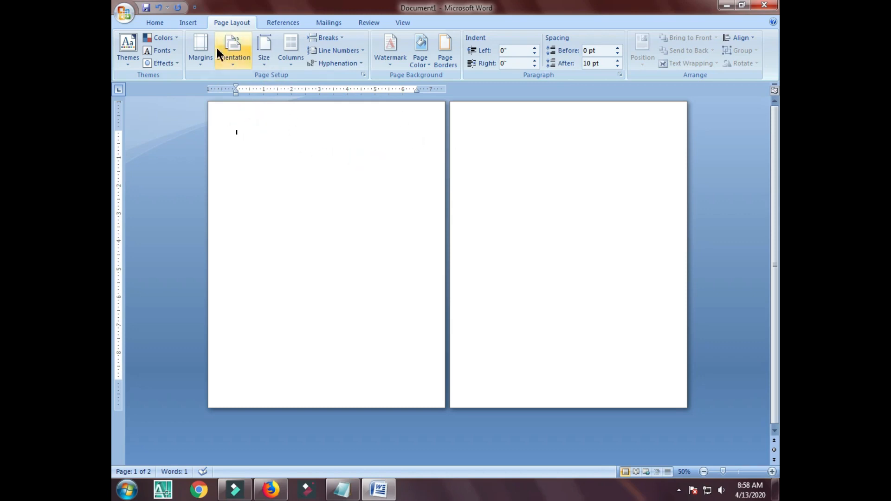
{"action": "left_click", "coordinate": [339, 37]}
{"action": "left_click", "coordinate": [602, 175]}
{"action": "left_click", "coordinate": [602, 175]}
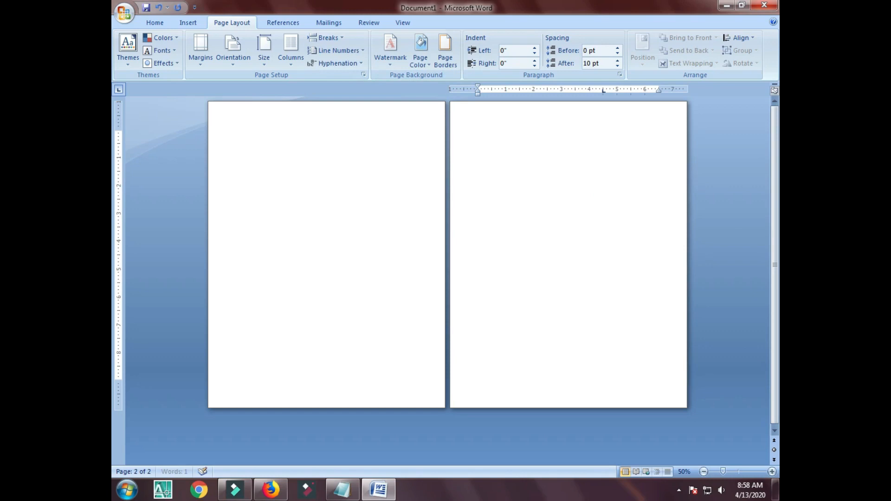
{"action": "key", "text": "BackSpace"}
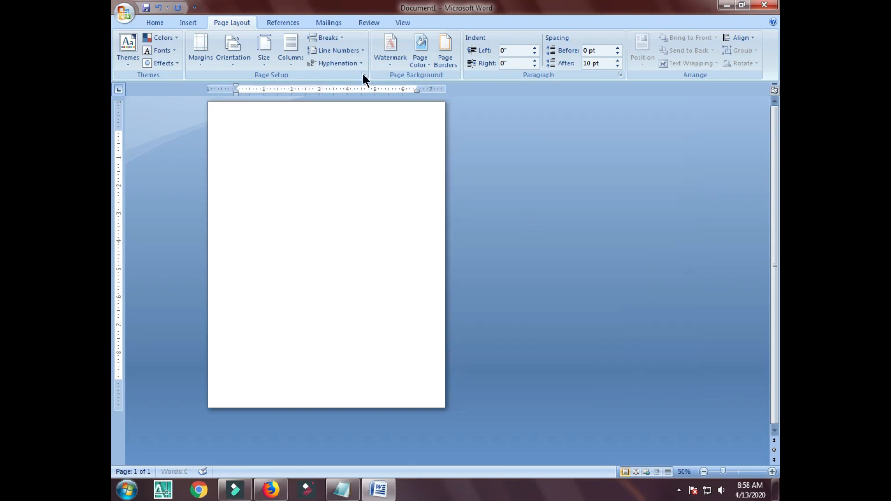
Add a continuous section break with a landscape section, then remove the break leaving one page.
{"action": "left_click", "coordinate": [334, 39]}
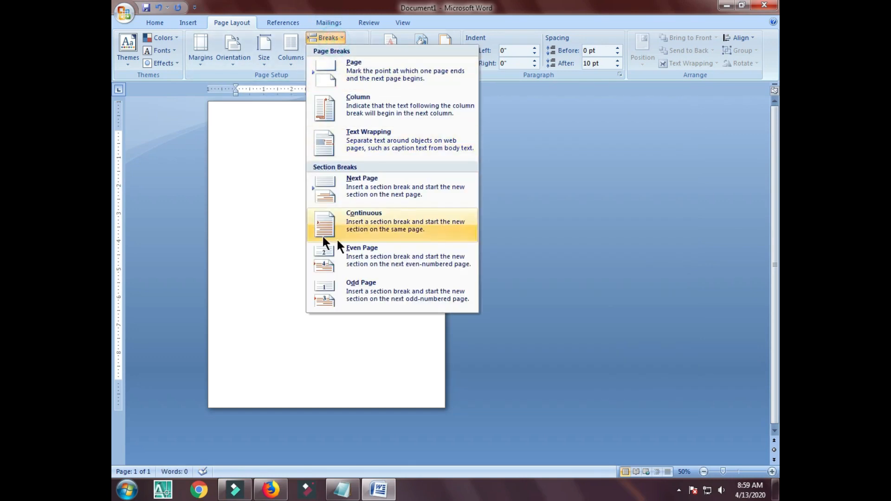
{"action": "left_click", "coordinate": [414, 229]}
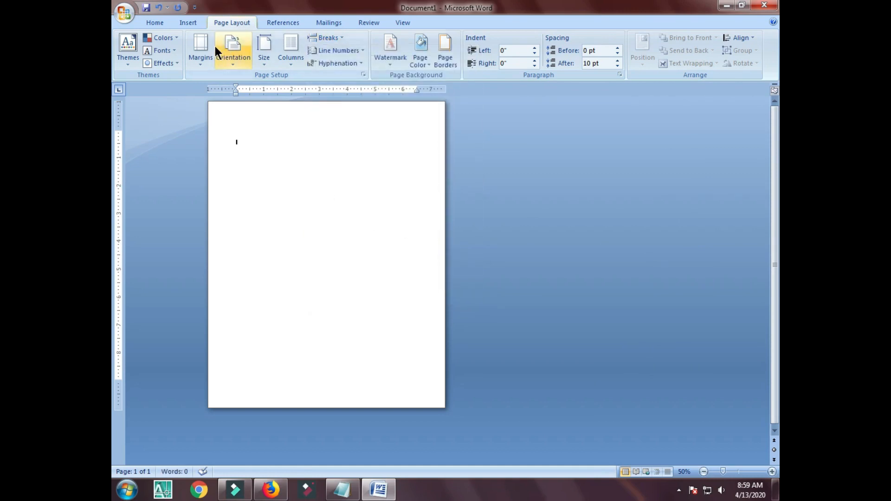
{"action": "left_click", "coordinate": [227, 55]}
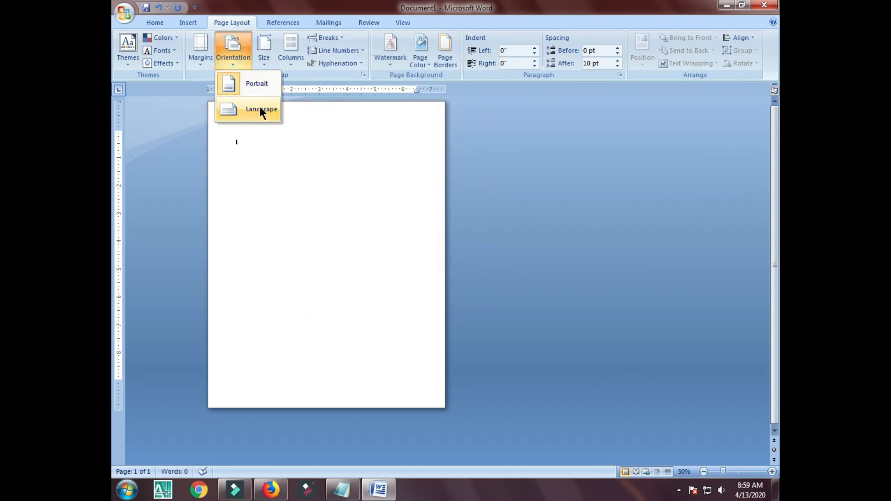
{"action": "left_click", "coordinate": [250, 111]}
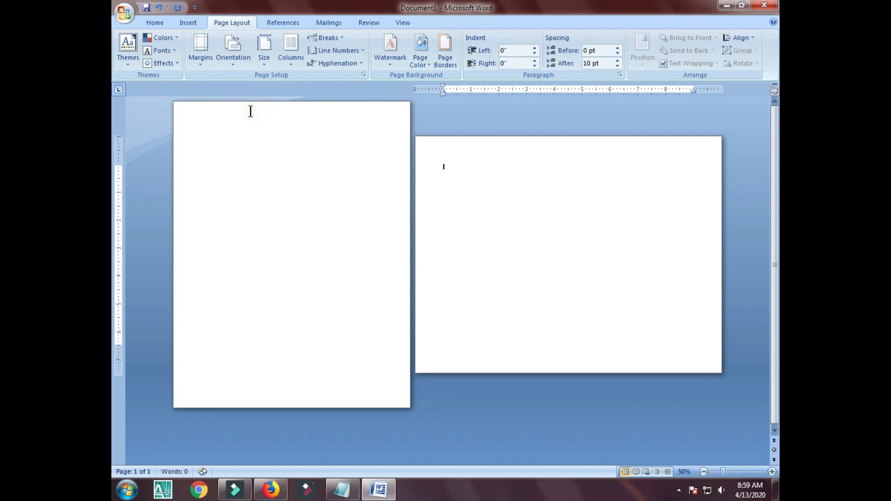
{"action": "left_click", "coordinate": [248, 163]}
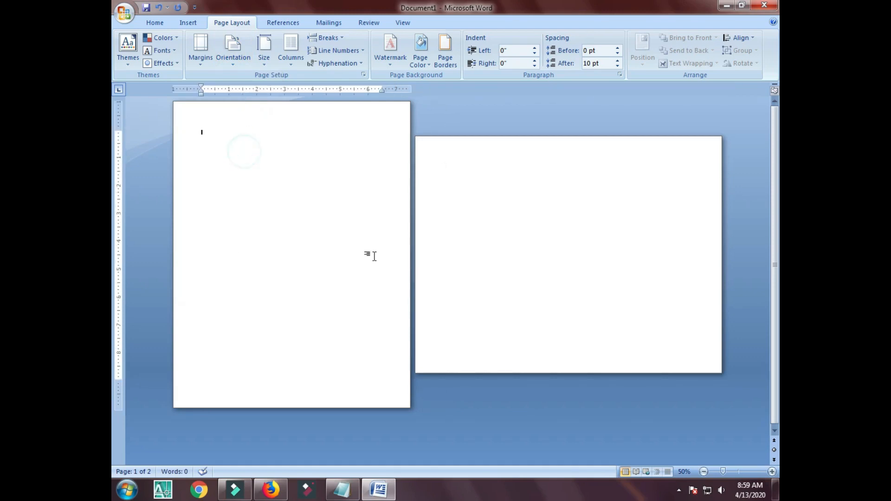
{"action": "left_click", "coordinate": [561, 251]}
{"action": "left_click", "coordinate": [299, 193]}
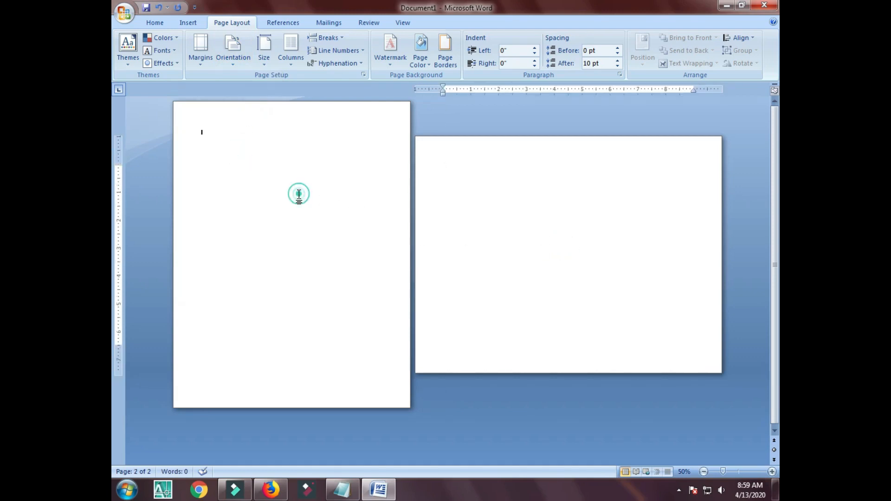
{"action": "left_click", "coordinate": [584, 204]}
{"action": "key", "text": "BackSpace"}
{"action": "key", "text": "BackSpace"}
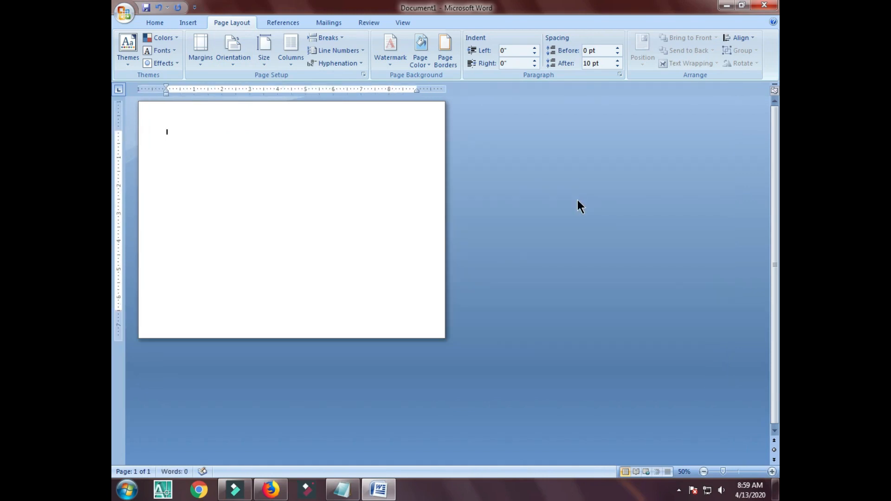
Return the page to portrait, then add a continuous section break with a landscape new section.
{"action": "left_click", "coordinate": [261, 53]}
{"action": "left_click", "coordinate": [232, 55]}
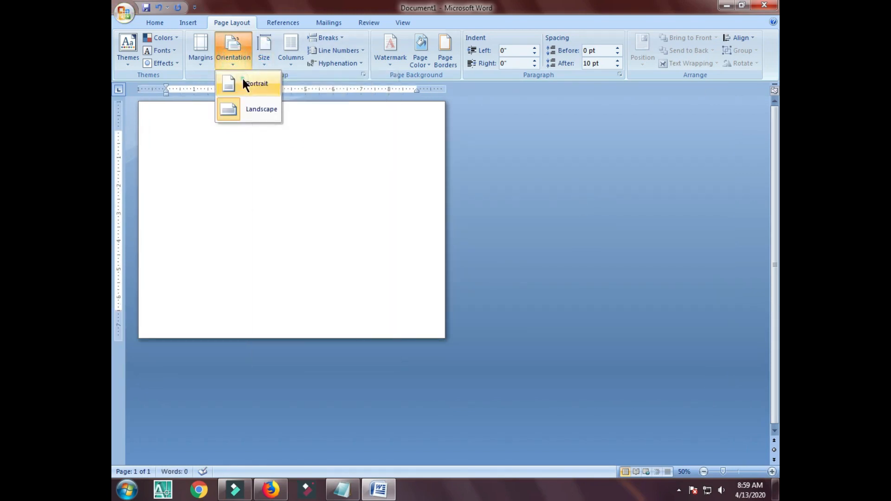
{"action": "left_click", "coordinate": [242, 81]}
{"action": "left_click", "coordinate": [325, 37]}
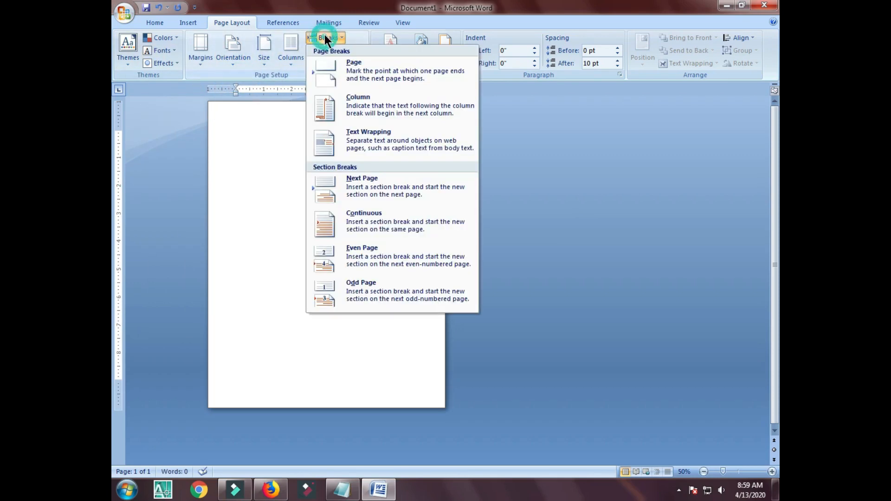
{"action": "left_click", "coordinate": [376, 226]}
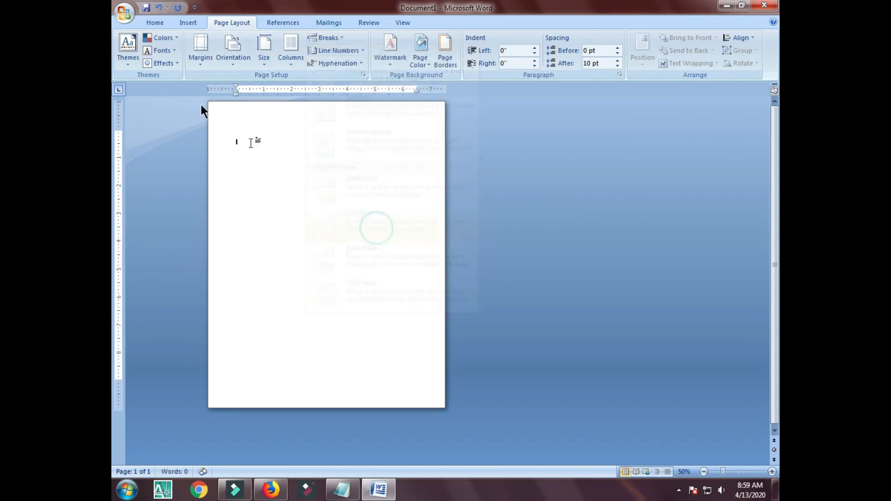
{"action": "left_click", "coordinate": [243, 44]}
{"action": "left_click", "coordinate": [242, 112]}
Move between the portrait and landscape pages, then delete the section break.
{"action": "left_click", "coordinate": [328, 197]}
{"action": "left_click", "coordinate": [600, 215]}
{"action": "left_click", "coordinate": [338, 213]}
{"action": "left_click", "coordinate": [555, 201]}
{"action": "left_click", "coordinate": [331, 185]}
{"action": "left_click", "coordinate": [603, 206]}
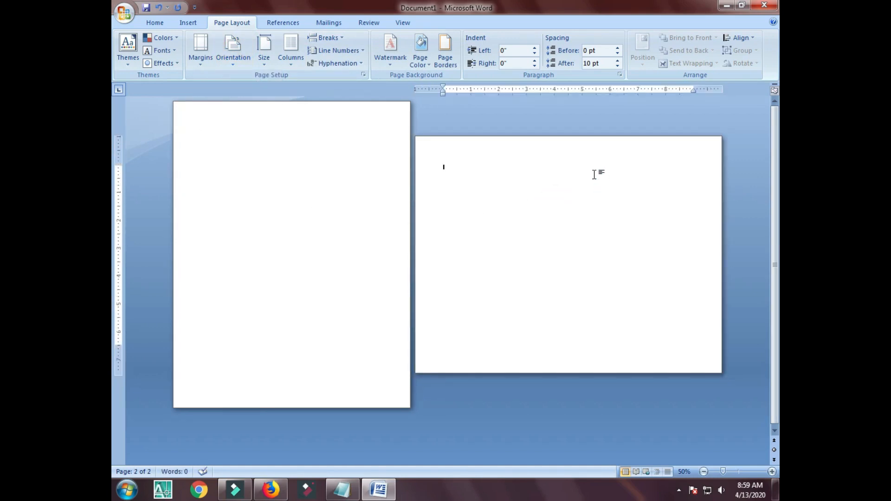
{"action": "key", "text": "BackSpace"}
{"action": "key", "text": "Delete"}
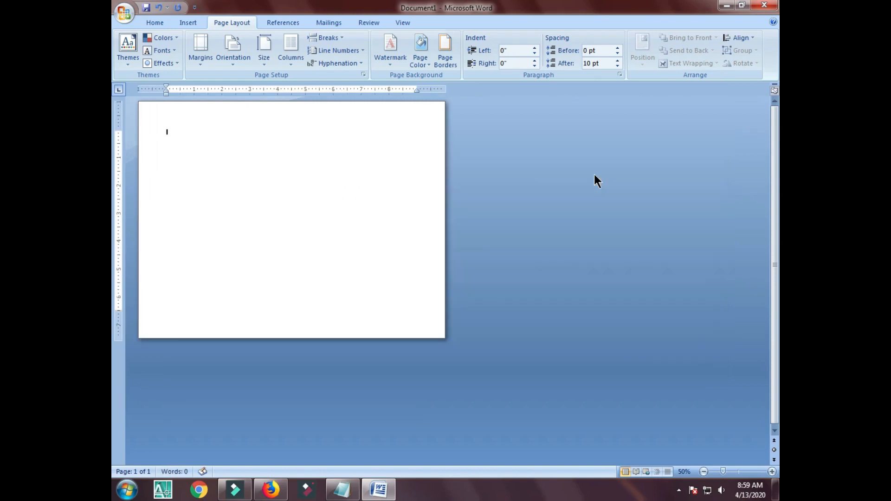
Set the single remaining page back to portrait orientation.
{"action": "left_click", "coordinate": [265, 46]}
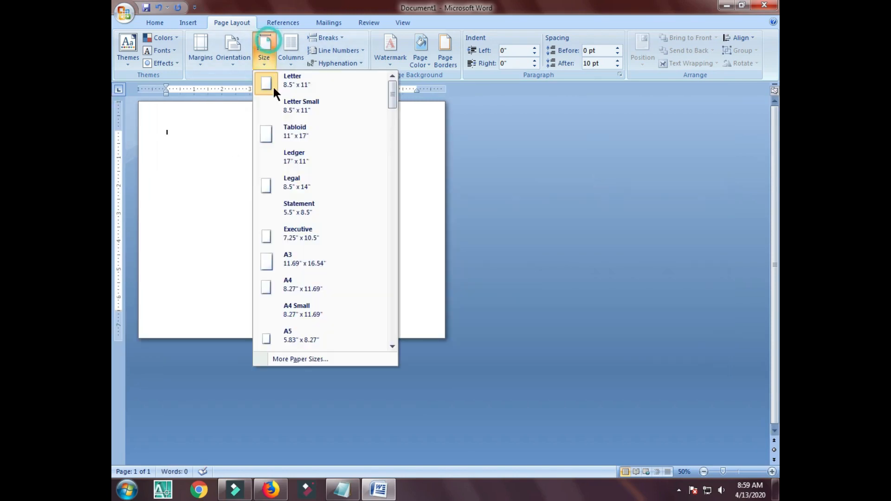
{"action": "left_click", "coordinate": [333, 37]}
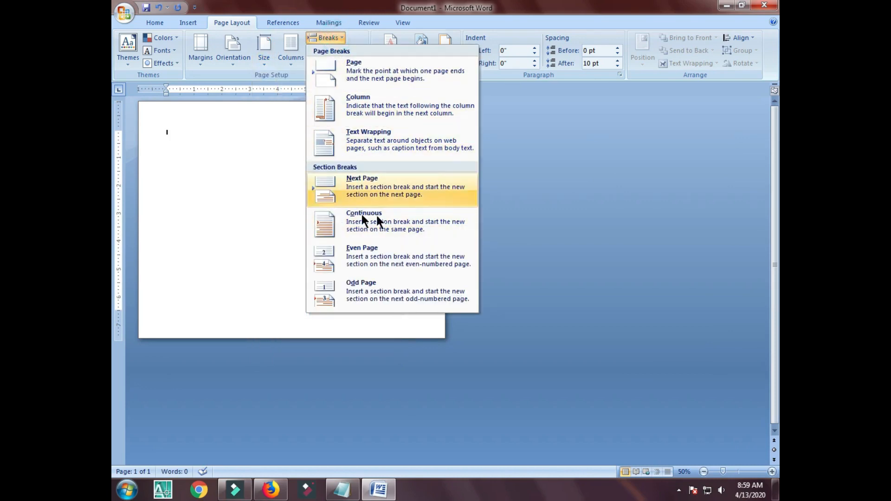
{"action": "left_click", "coordinate": [256, 153]}
{"action": "left_click", "coordinate": [222, 51]}
{"action": "left_click", "coordinate": [224, 83]}
Look up Trick No 04 'Protect Document' in Notepad and return to Word.
{"action": "left_click", "coordinate": [342, 489]}
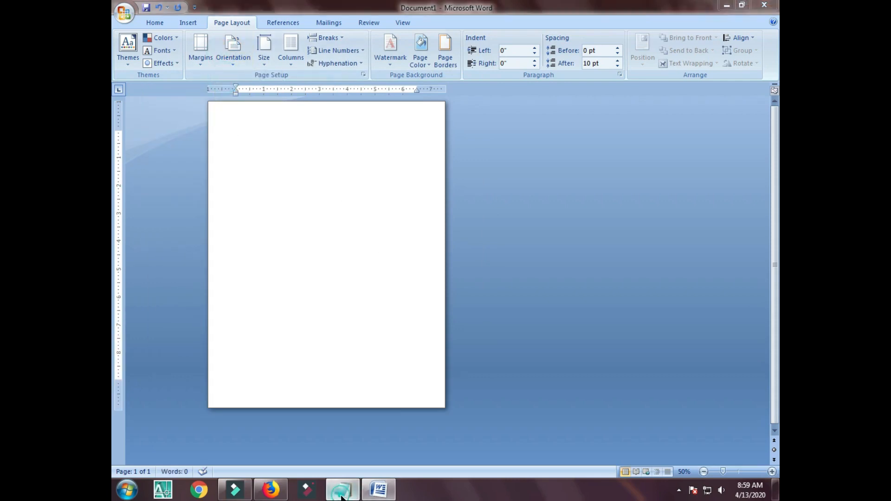
{"action": "left_click", "coordinate": [227, 126]}
{"action": "left_click_drag", "start_coordinate": [413, 129], "coordinate": [223, 126]}
{"action": "left_click", "coordinate": [378, 490]}
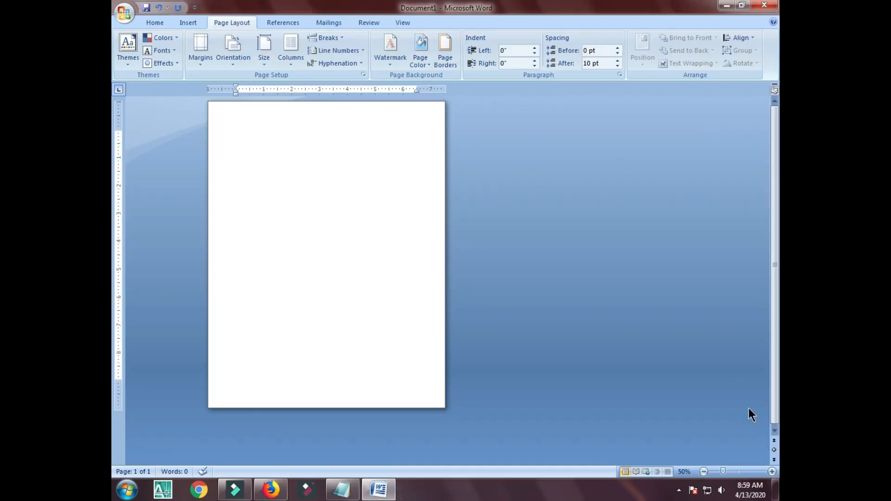
Zoom in the page view and generate three sample paragraphs with =rand().
{"action": "left_click", "coordinate": [772, 472]}
{"action": "left_click", "coordinate": [772, 472]}
{"action": "left_click", "coordinate": [772, 472]}
{"action": "left_click", "coordinate": [772, 471]}
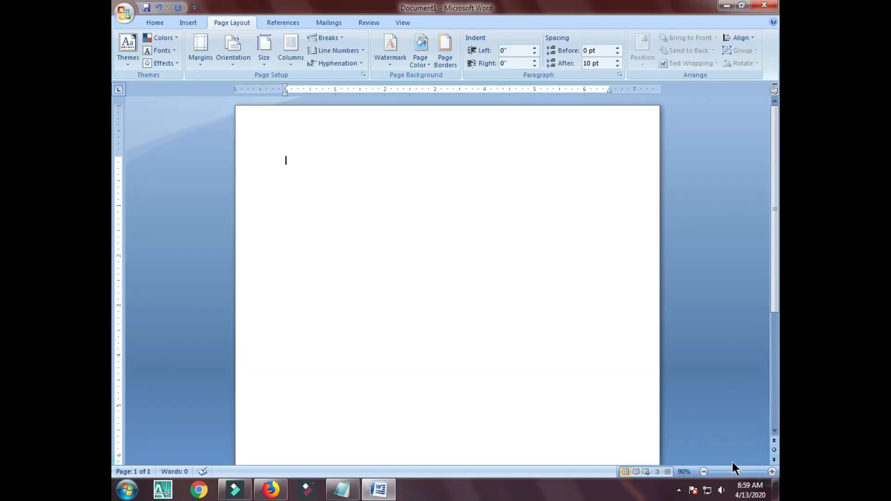
{"action": "left_click", "coordinate": [772, 472]}
{"action": "type", "text": "="}
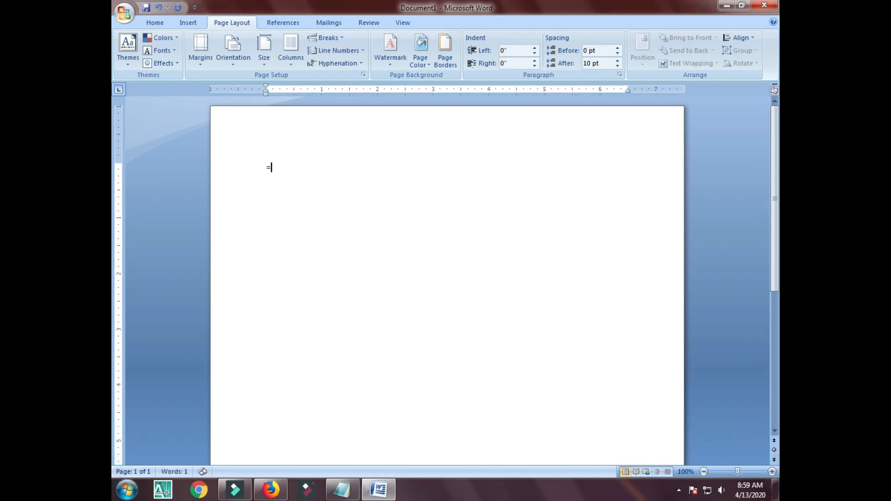
{"action": "type", "text": "rand()"}
{"action": "key", "text": "Return"}
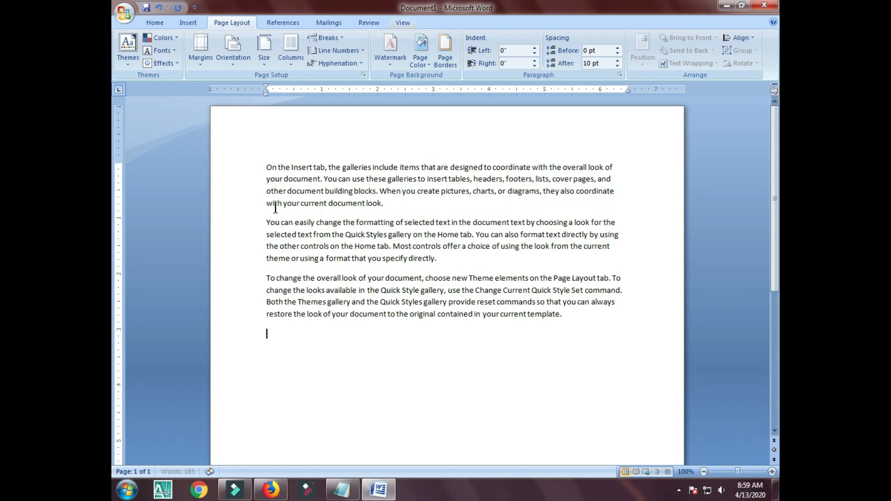
Select the three sample paragraphs and restrict editing to No changes (Read only).
{"action": "left_click_drag", "start_coordinate": [265, 154], "coordinate": [222, 159]}
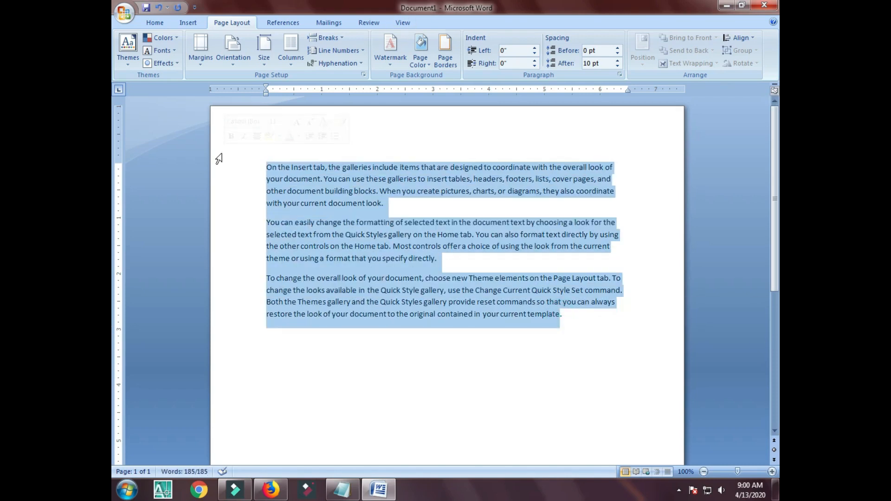
{"action": "left_click", "coordinate": [376, 22]}
{"action": "left_click", "coordinate": [745, 61]}
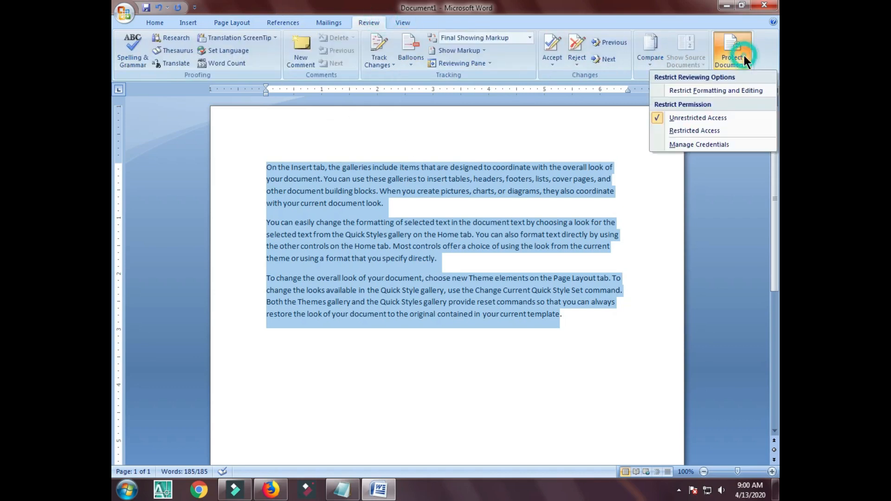
{"action": "left_click", "coordinate": [716, 90]}
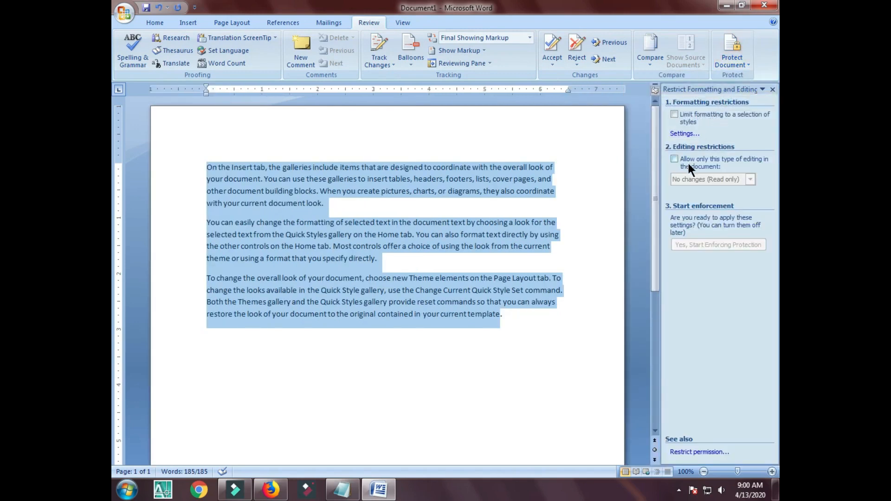
{"action": "left_click", "coordinate": [689, 163]}
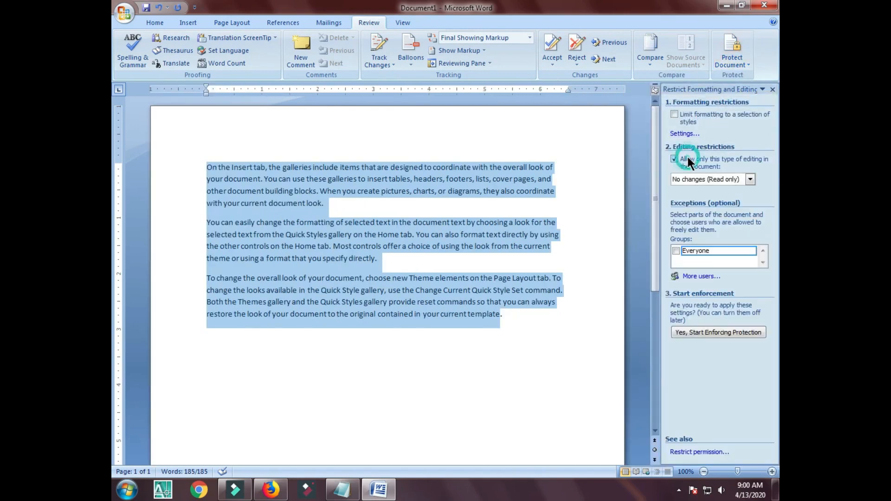
Start enforcing the protection, entering and confirming the document password.
{"action": "left_click", "coordinate": [732, 331]}
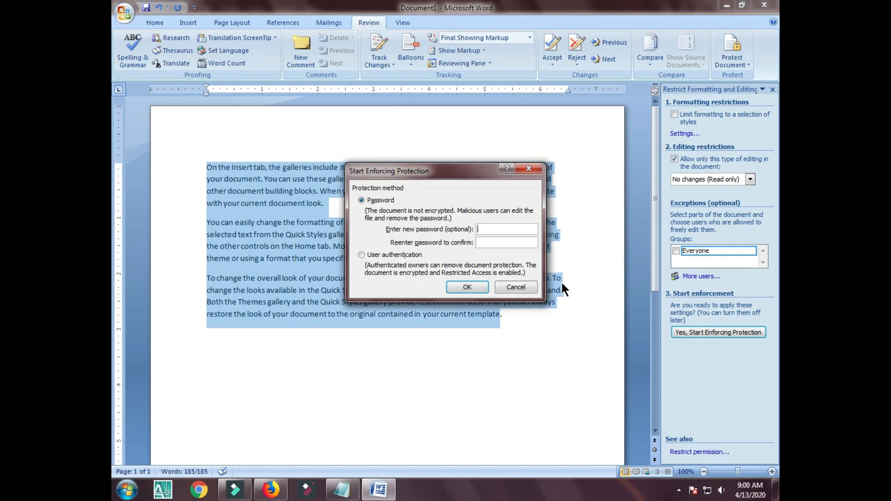
{"action": "type", "text": "123"}
{"action": "left_click", "coordinate": [500, 243]}
{"action": "left_click", "coordinate": [477, 283]}
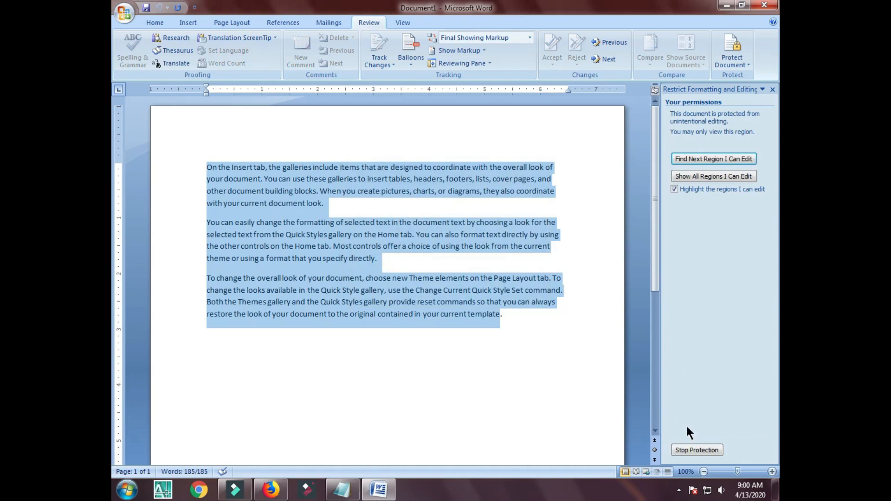
Close the restrictions pane and show that Backspace cannot edit the protected text.
{"action": "left_click", "coordinate": [772, 90]}
{"action": "left_click", "coordinate": [418, 257]}
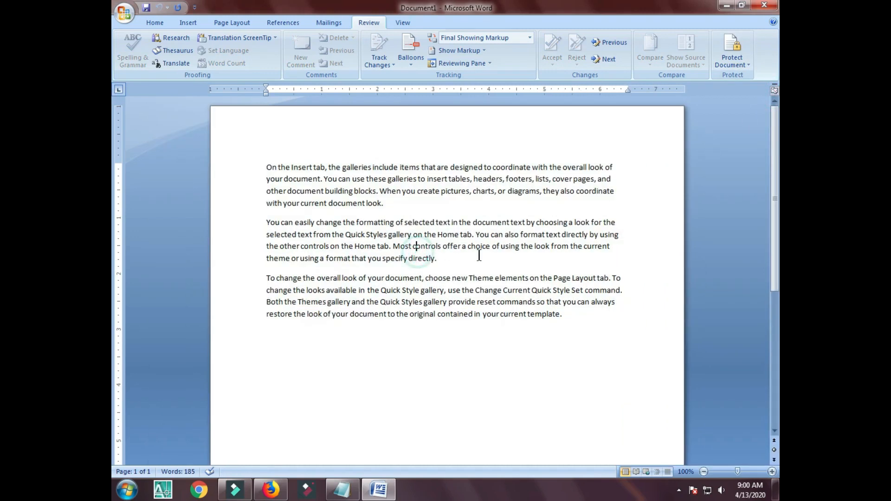
{"action": "key", "text": "BackSpace"}
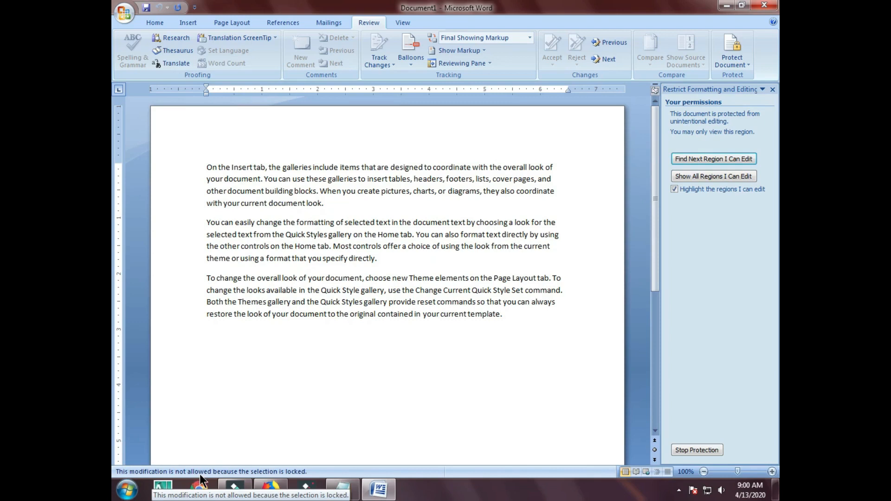
{"action": "left_click", "coordinate": [295, 336]}
{"action": "key", "text": "BackSpace"}
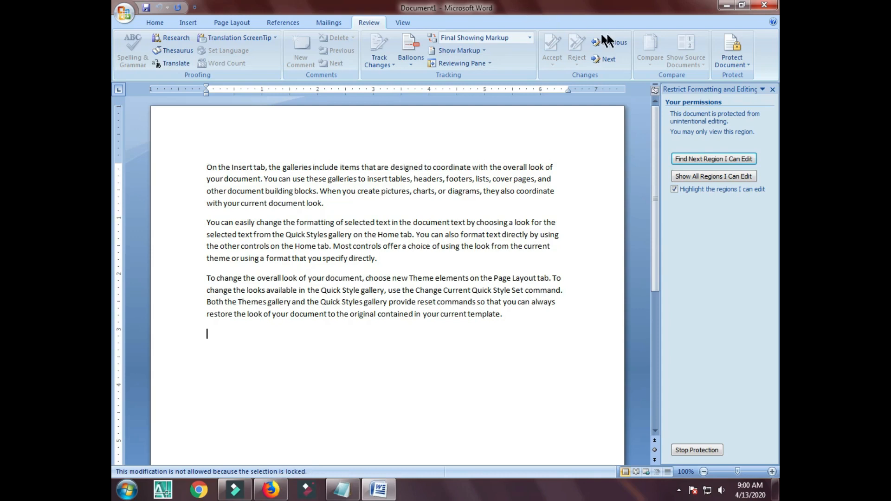
Stop protection with the password, delete 'template.' from the last line, and close the pane.
{"action": "left_click", "coordinate": [697, 451]}
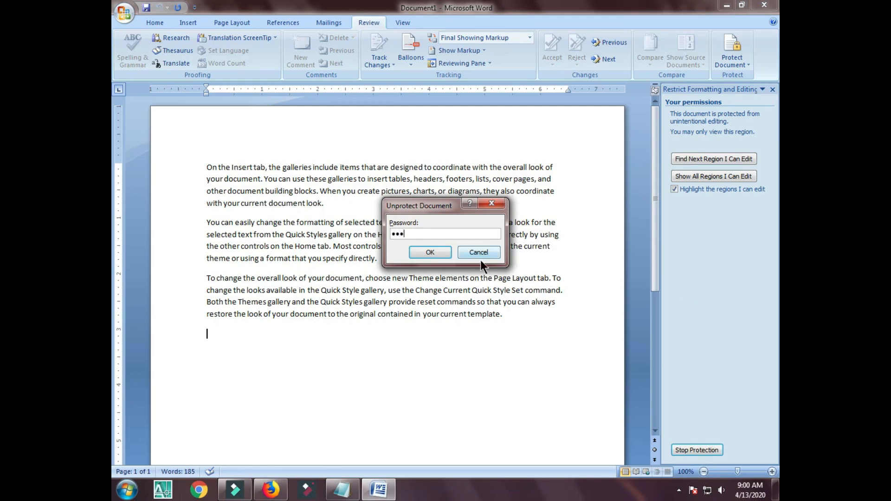
{"action": "left_click", "coordinate": [430, 252]}
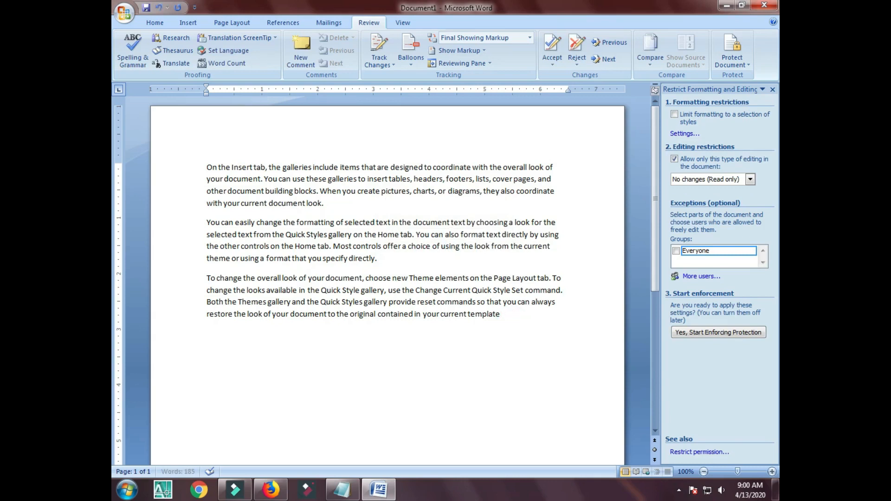
{"action": "key", "text": "BackSpace"}
{"action": "key", "text": "BackSpace"}
{"action": "key", "text": "BackSpace"}
{"action": "key", "text": "BackSpace"}
{"action": "key", "text": "BackSpace"}
{"action": "key", "text": "BackSpace"}
{"action": "left_click", "coordinate": [773, 90]}
{"action": "left_click", "coordinate": [511, 220]}
{"action": "left_click", "coordinate": [342, 490]}
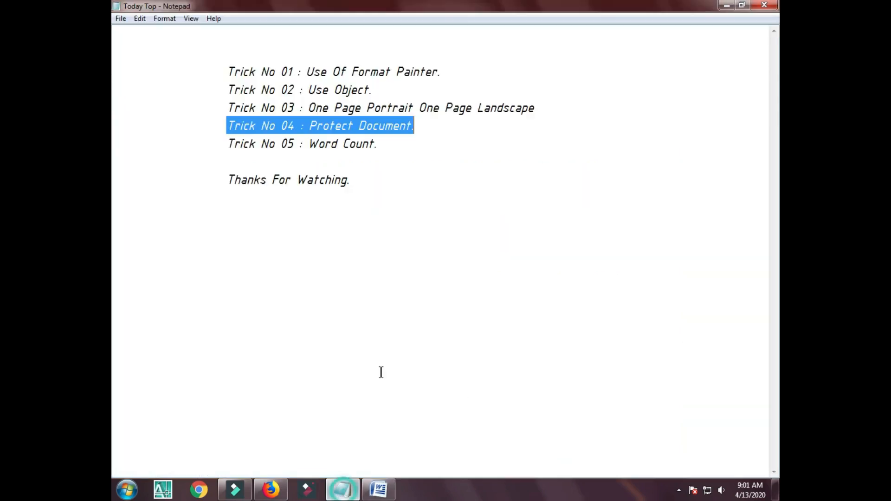
{"action": "left_click", "coordinate": [390, 155]}
{"action": "left_click_drag", "start_coordinate": [383, 148], "coordinate": [308, 143]}
{"action": "left_click", "coordinate": [335, 143]}
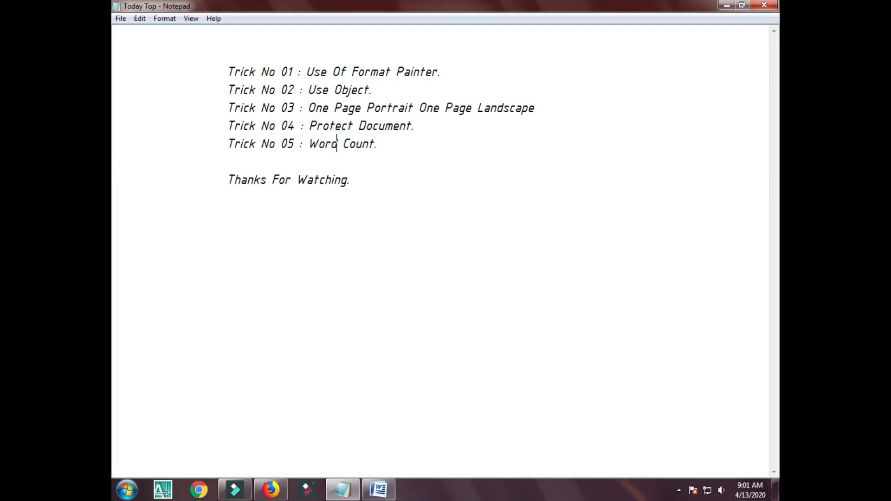
{"action": "left_click", "coordinate": [379, 490]}
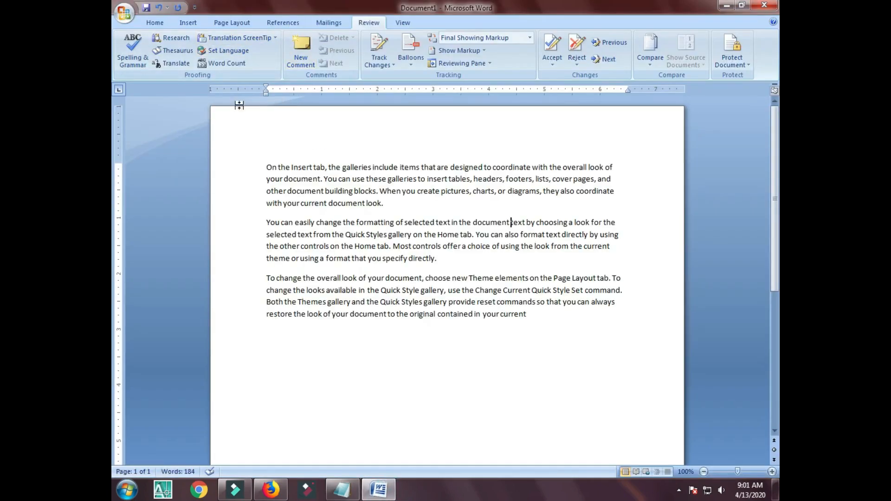
{"action": "left_click", "coordinate": [155, 22]}
{"action": "left_click", "coordinate": [362, 23]}
{"action": "left_click", "coordinate": [227, 65]}
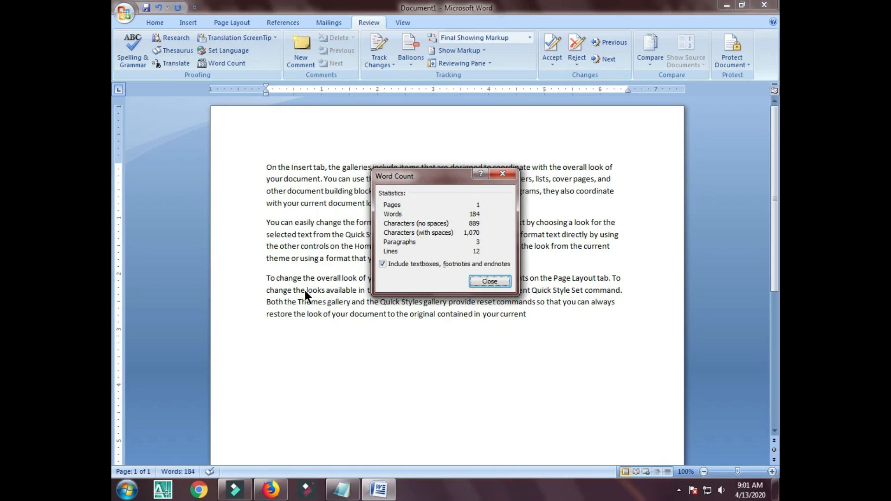
{"action": "key", "text": "Escape"}
{"action": "key", "text": "ctrl+a"}
{"action": "left_click", "coordinate": [580, 290]}
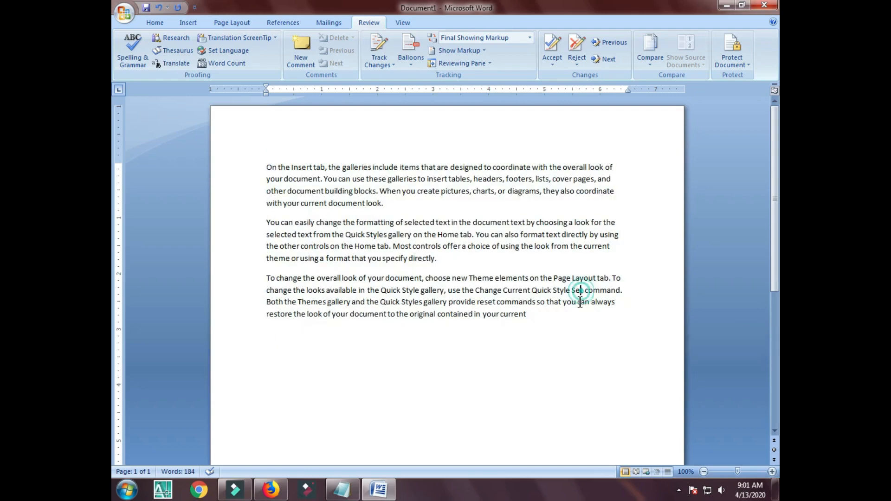